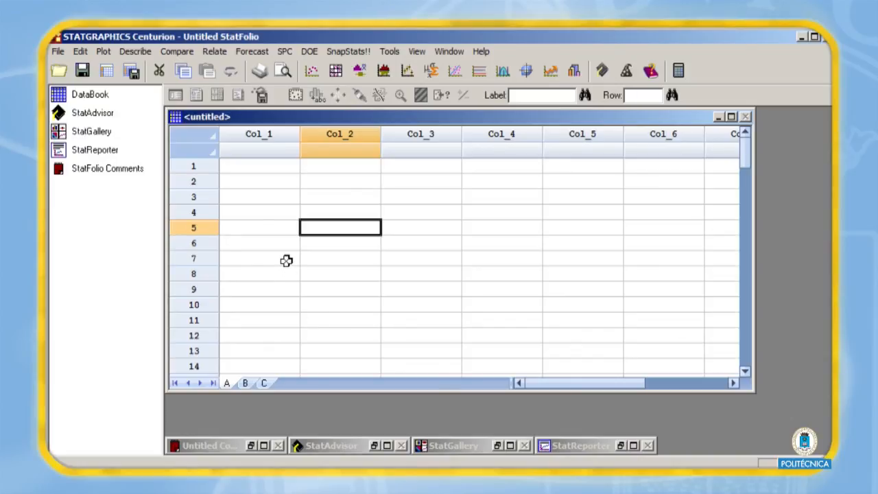
Step: Switch to Excel and copy columns C to N of Hoja1 in Datos_Seminarios_3y4, from Bio_AERea_T through Tipo de masa
click(270, 477)
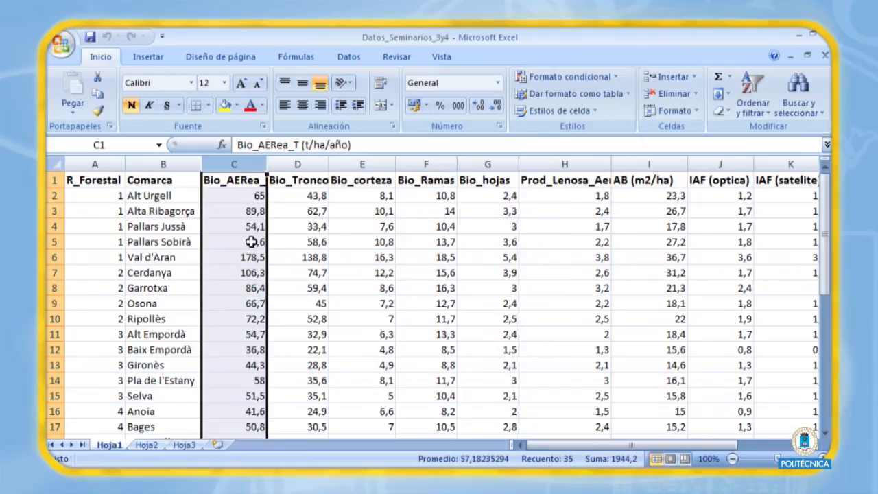
drag(252, 167, 740, 193)
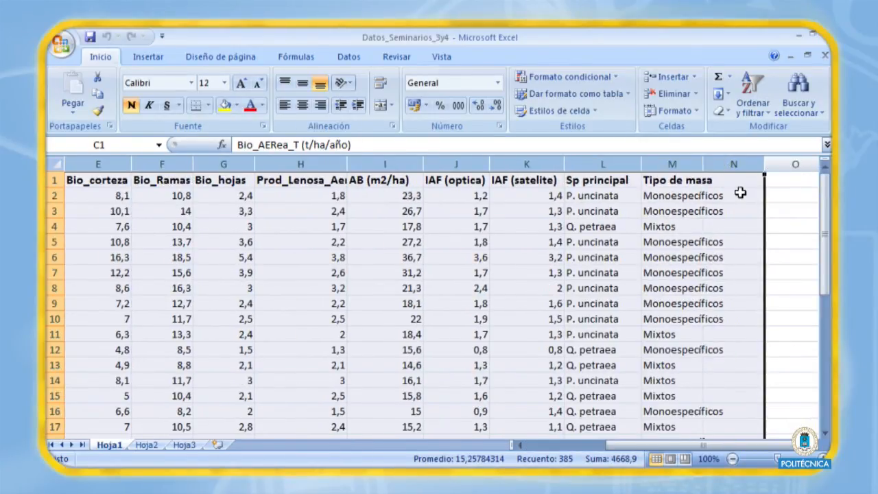
right_click(740, 193)
click(593, 221)
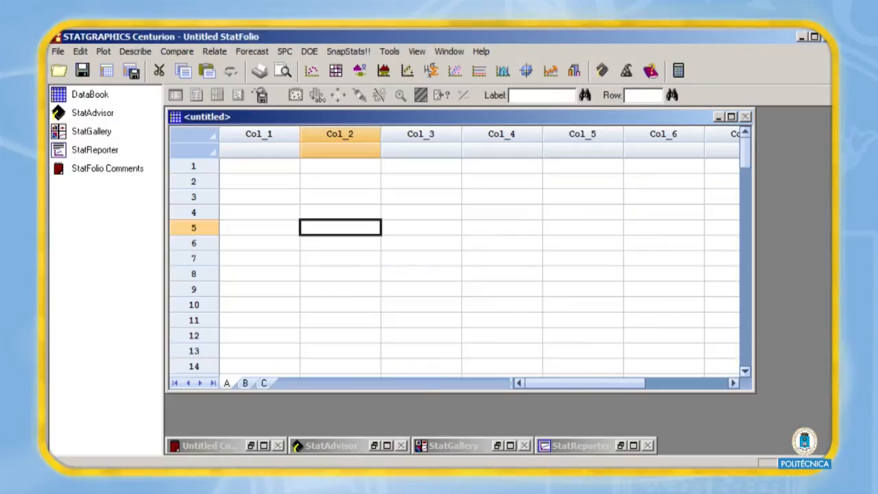
Step: Paste the copied data into the STATGRAPHICS datasheet starting at Col_1, including column names
click(239, 134)
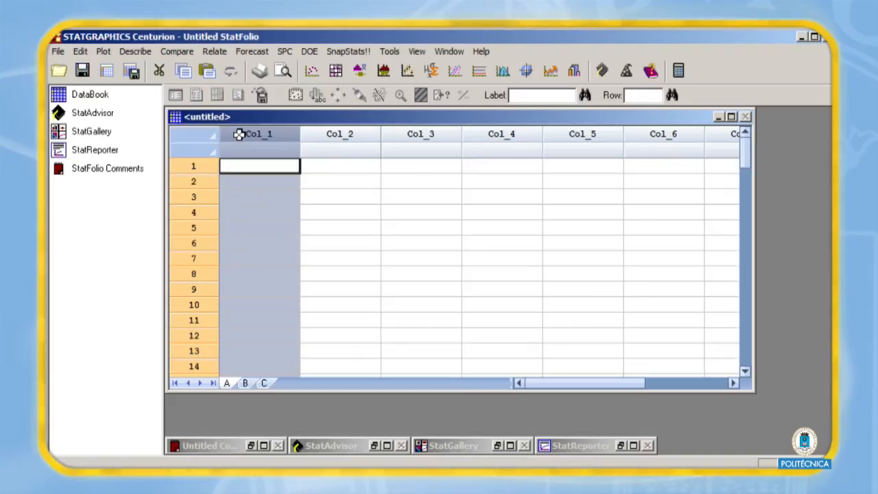
right_click(241, 137)
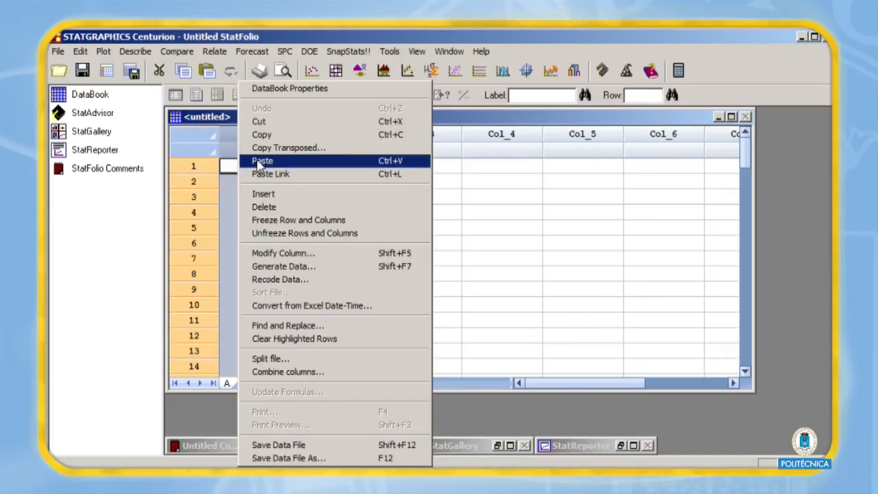
click(260, 161)
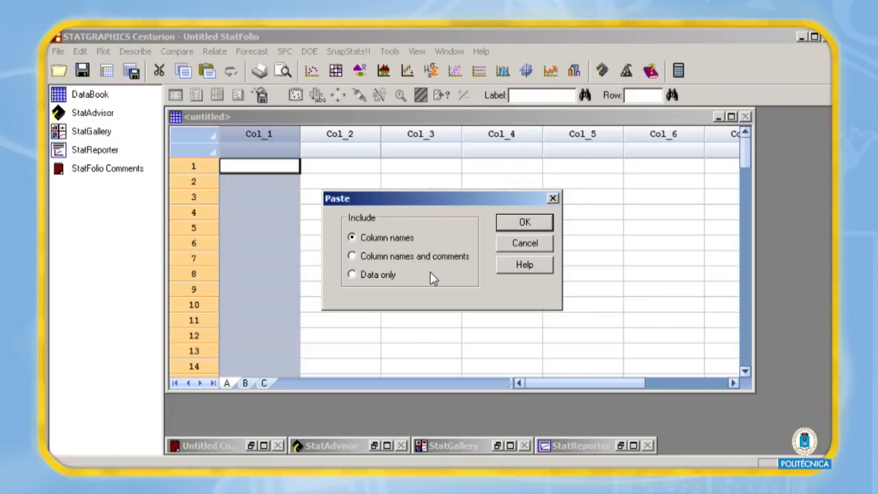
click(523, 224)
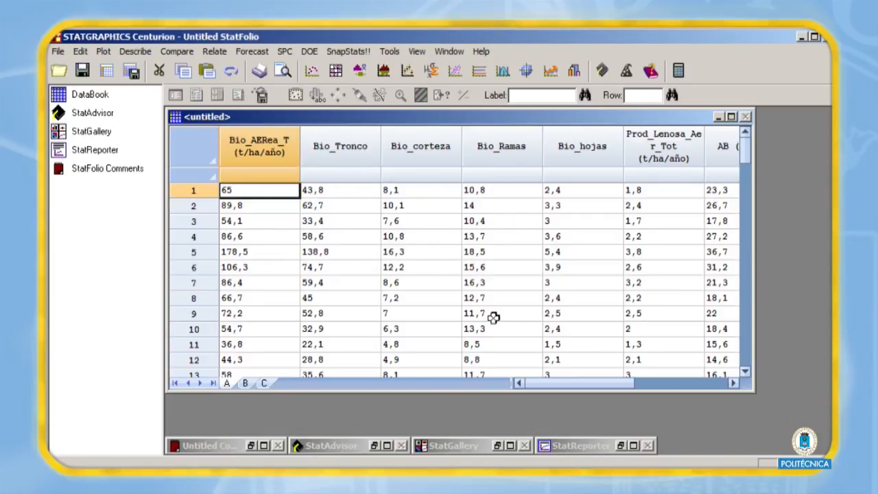
Step: Save the data file as "datos pr Inf" in the Curso2012_13 folder
click(58, 53)
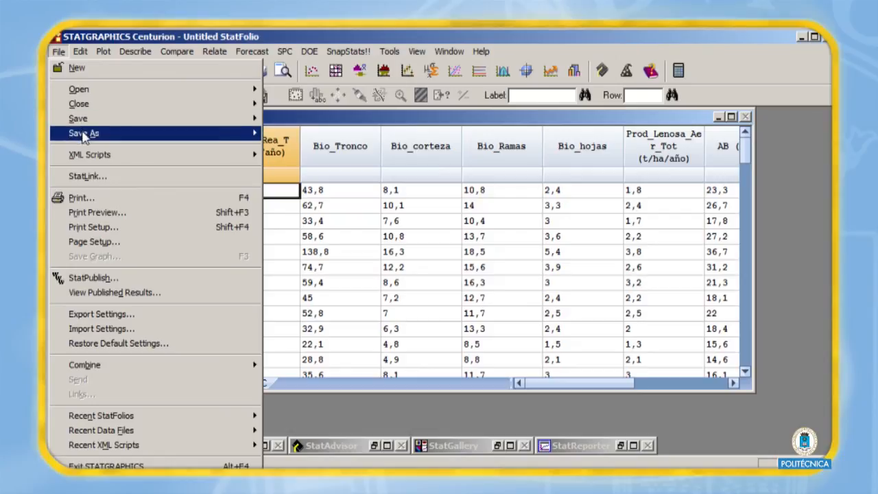
mouse_move(93, 136)
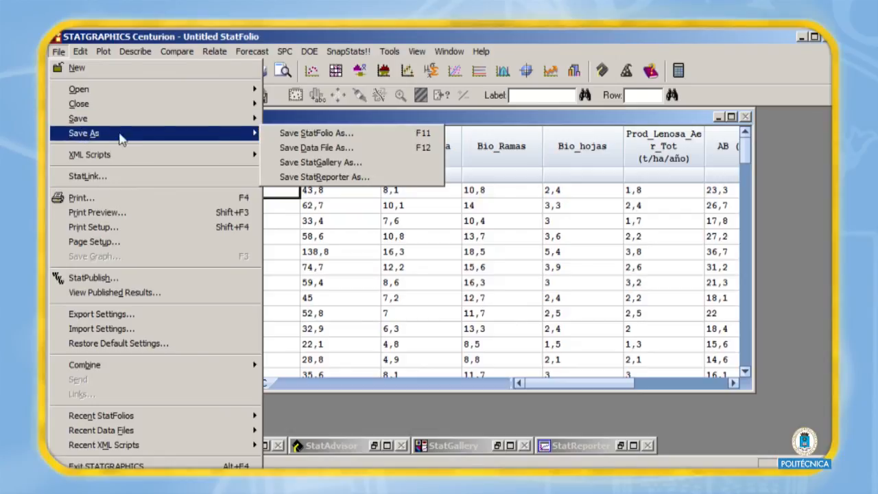
click(310, 148)
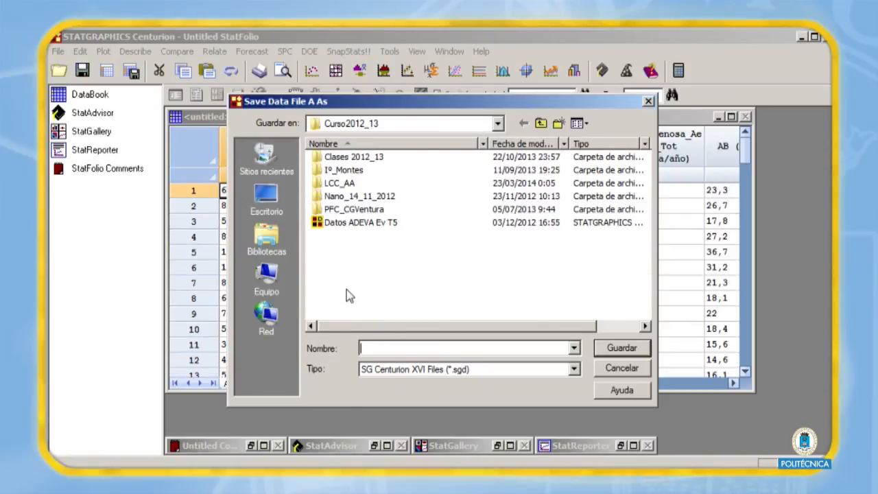
text(datos pr Inf)
click(617, 348)
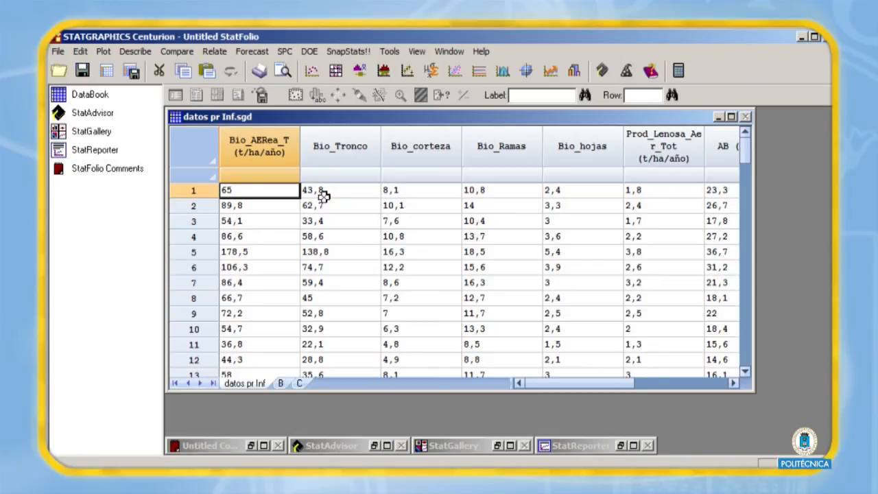
Step: Start a Fitting Uncensored Data analysis with Bio_Ramas as the data variable
key(alt+c)
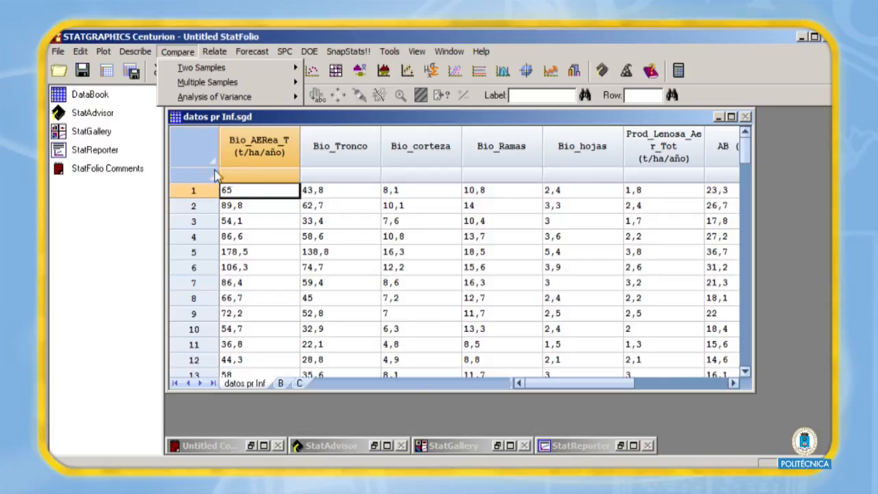
mouse_move(132, 54)
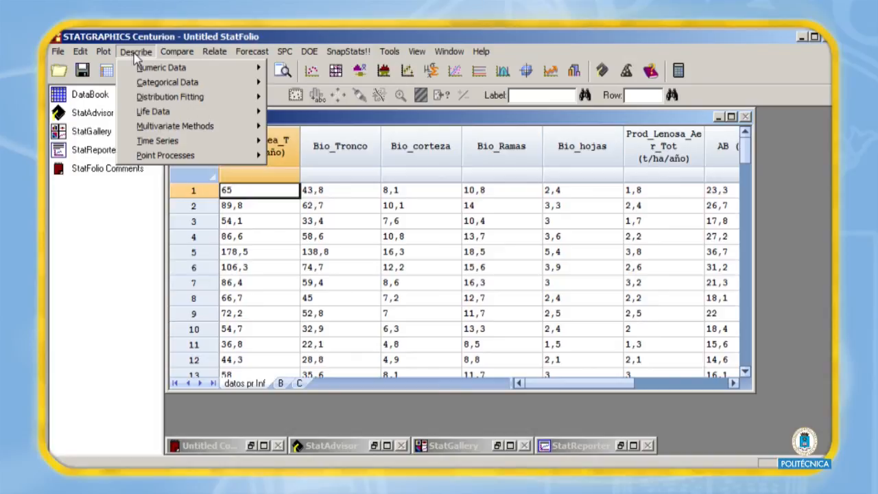
mouse_move(146, 101)
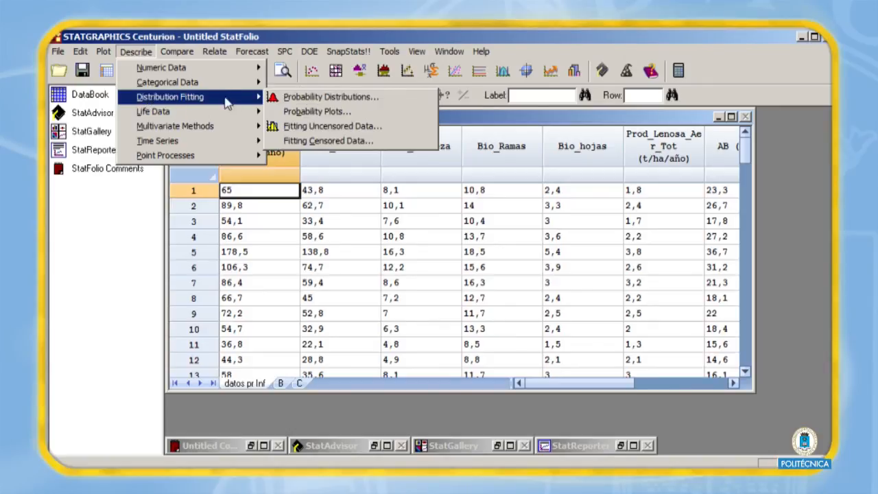
click(300, 129)
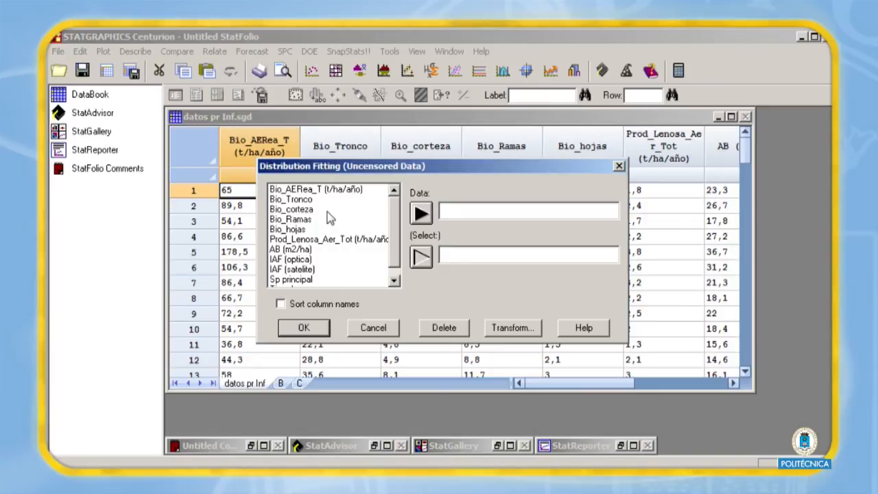
click(393, 267)
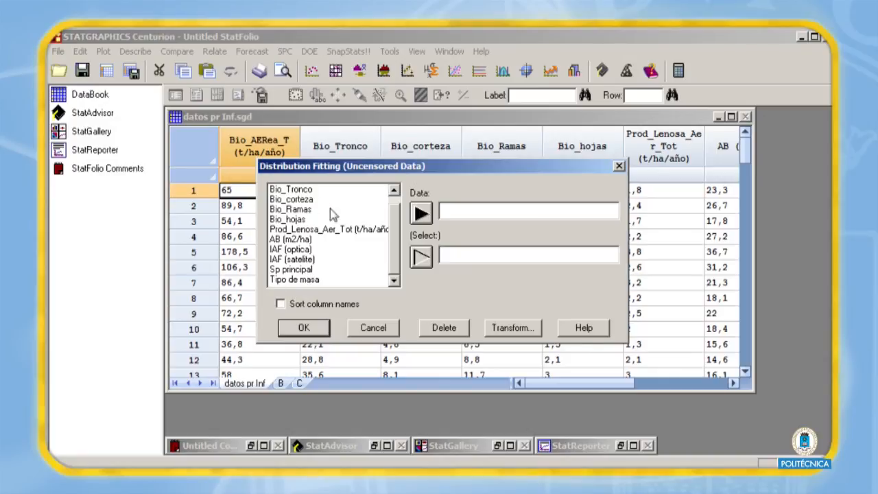
drag(393, 253, 394, 232)
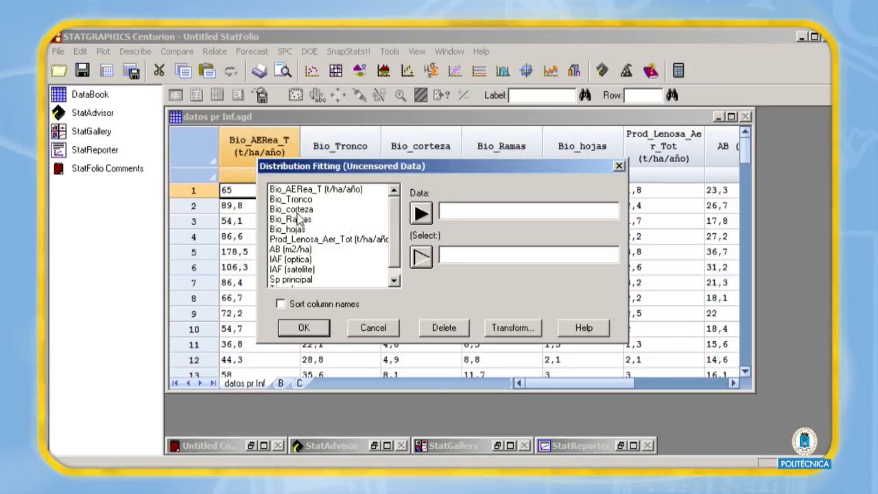
click(300, 220)
click(422, 215)
click(304, 327)
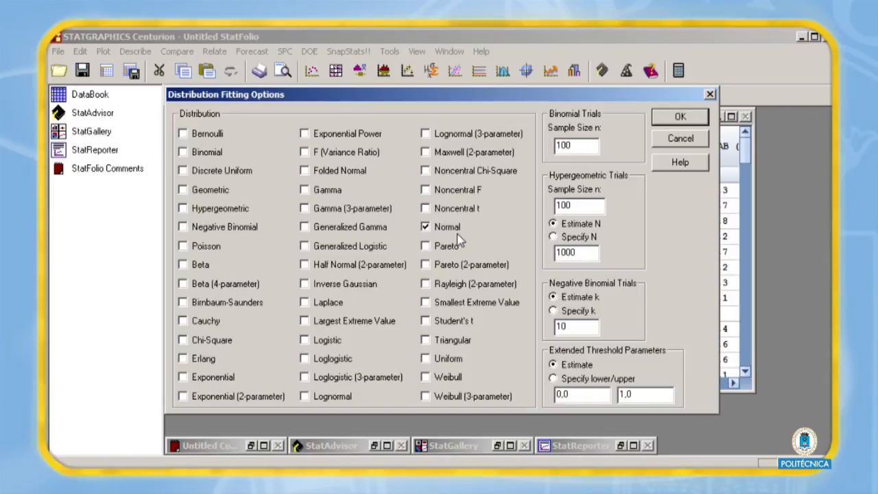
Step: Fit the Normal distribution and add Tests for Normality to the default tables and graphs
click(678, 118)
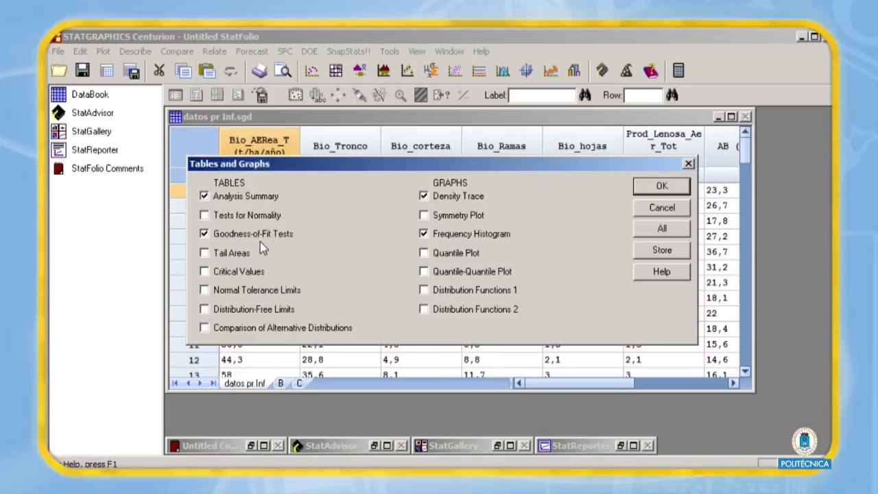
click(204, 217)
click(660, 186)
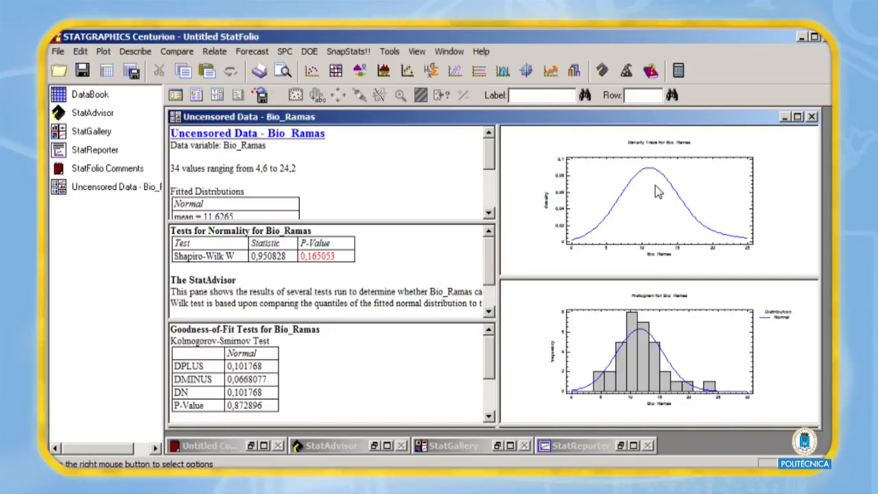
Step: Enlarge and examine the analysis summary, the normality tests and the goodness-of-fit tests for Bio_Ramas one by one
double_click(376, 170)
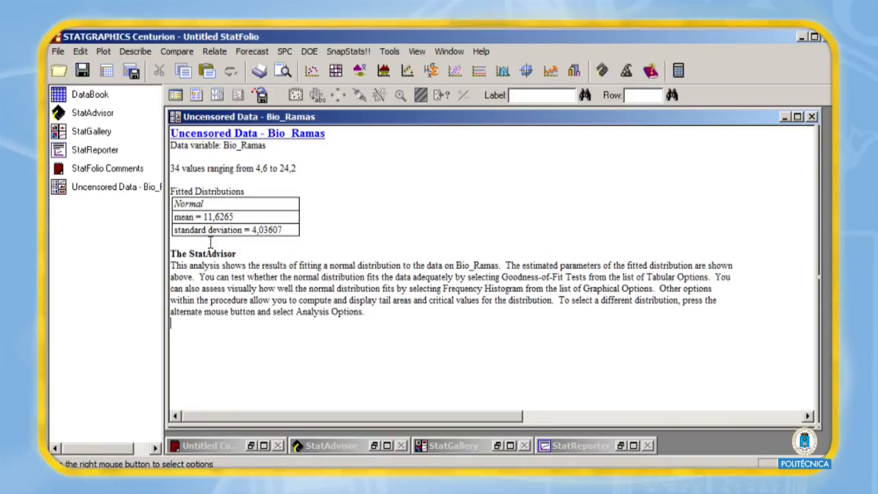
double_click(381, 215)
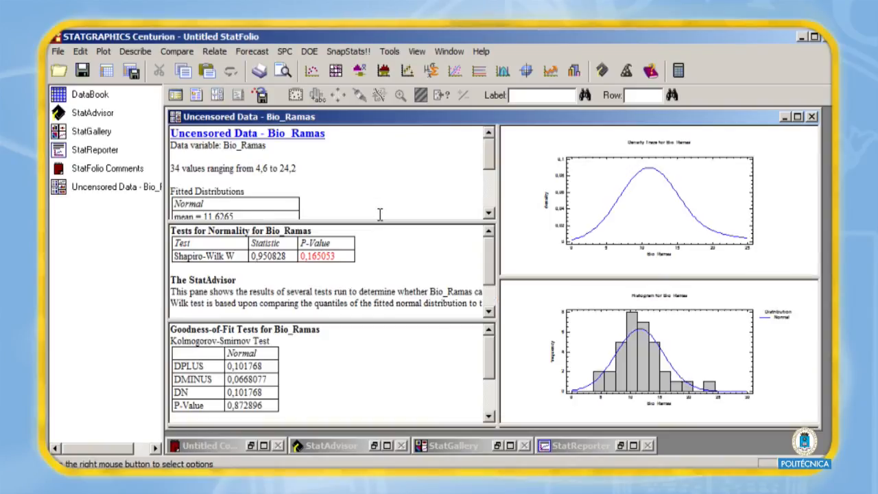
double_click(287, 274)
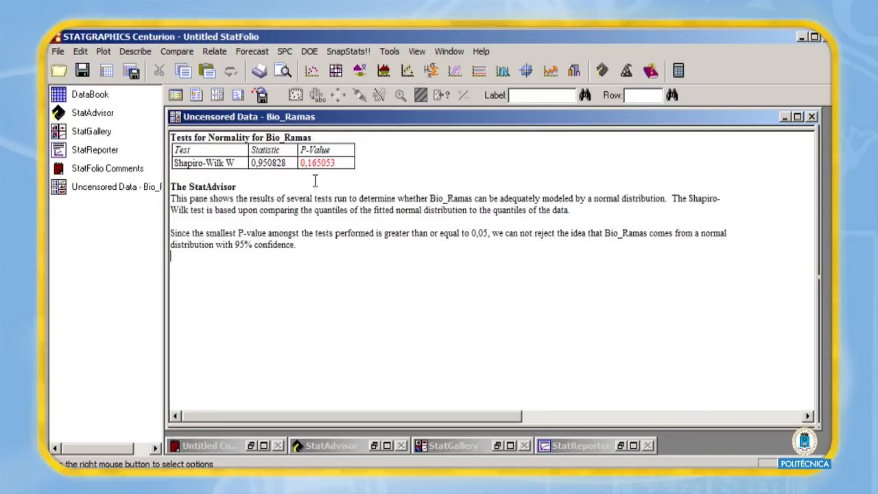
click(471, 255)
double_click(445, 249)
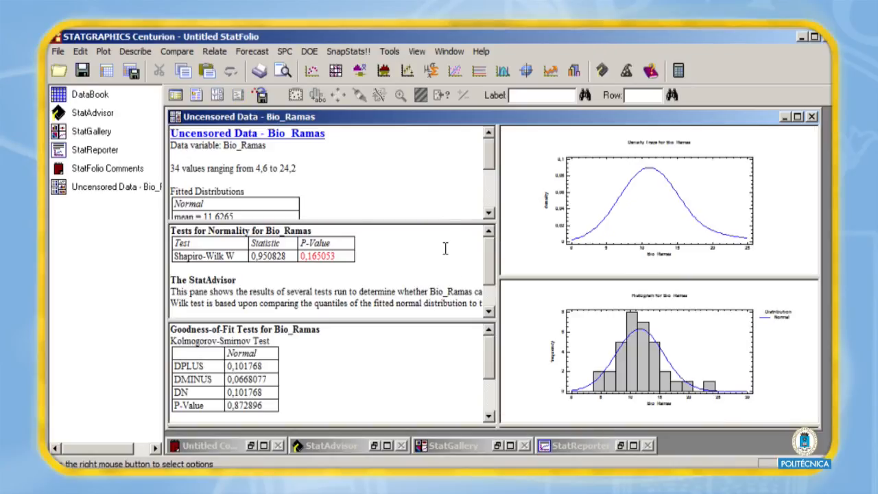
double_click(370, 353)
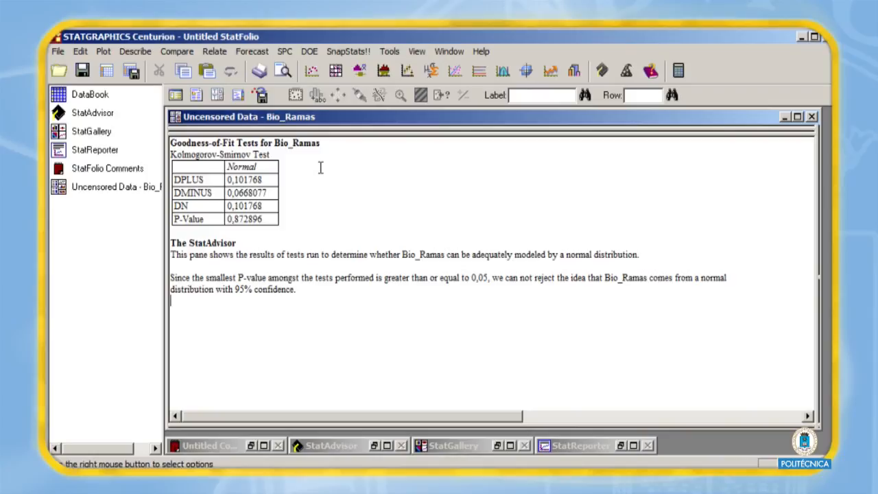
double_click(414, 221)
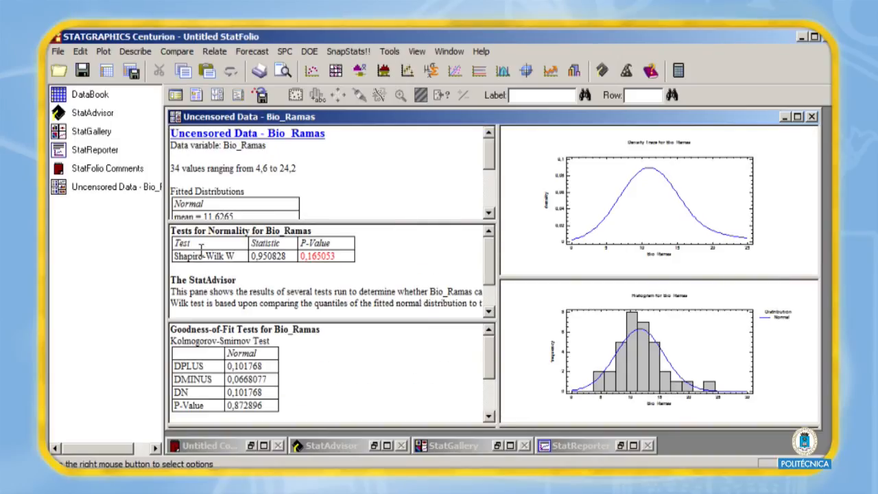
Step: Add the Chi-square test to the Tests for Normality of Bio_Ramas alongside Shapiro-Wilk W
double_click(310, 269)
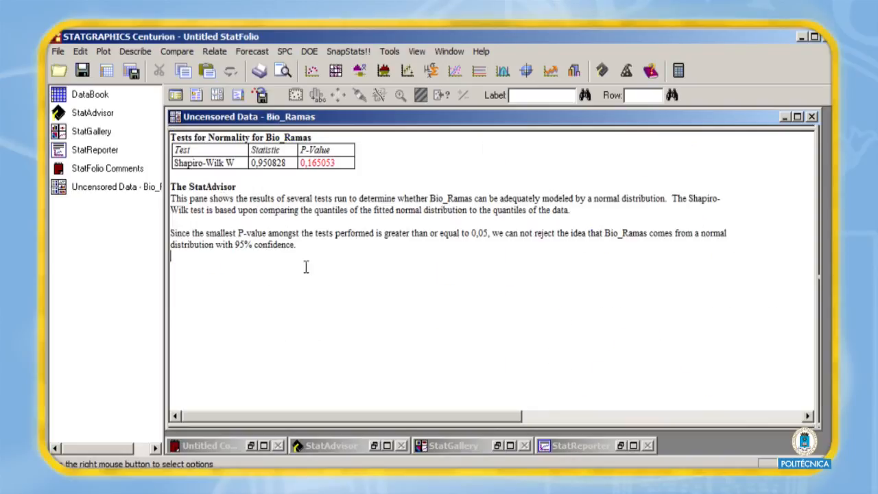
right_click(338, 229)
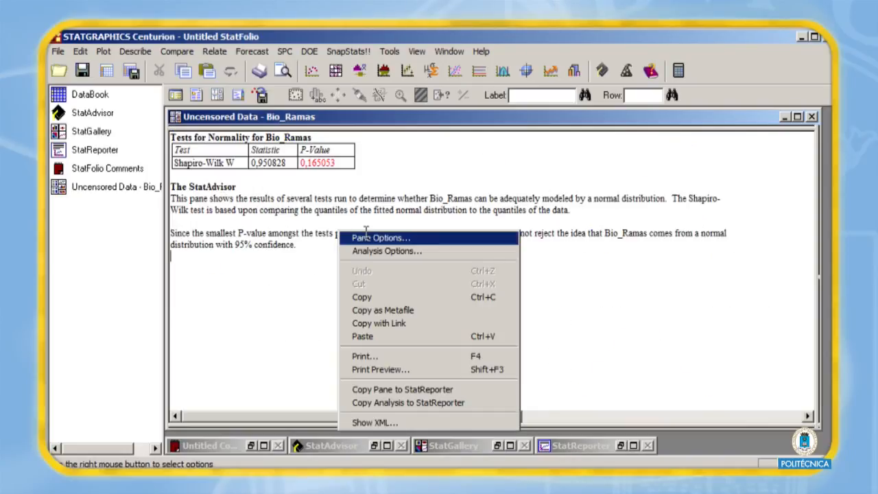
click(372, 238)
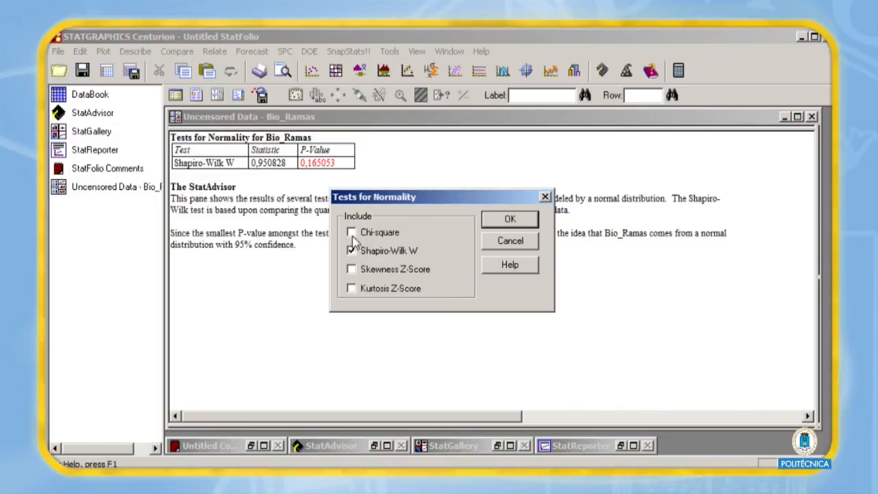
click(352, 234)
click(501, 221)
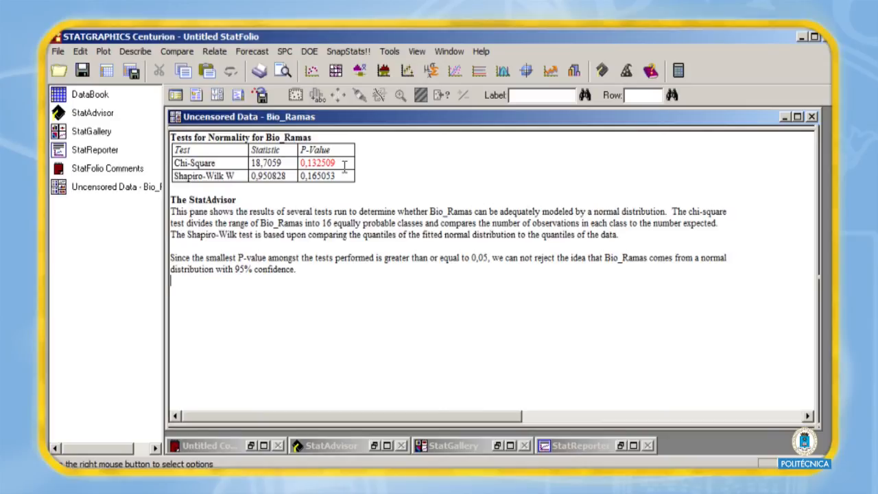
double_click(391, 183)
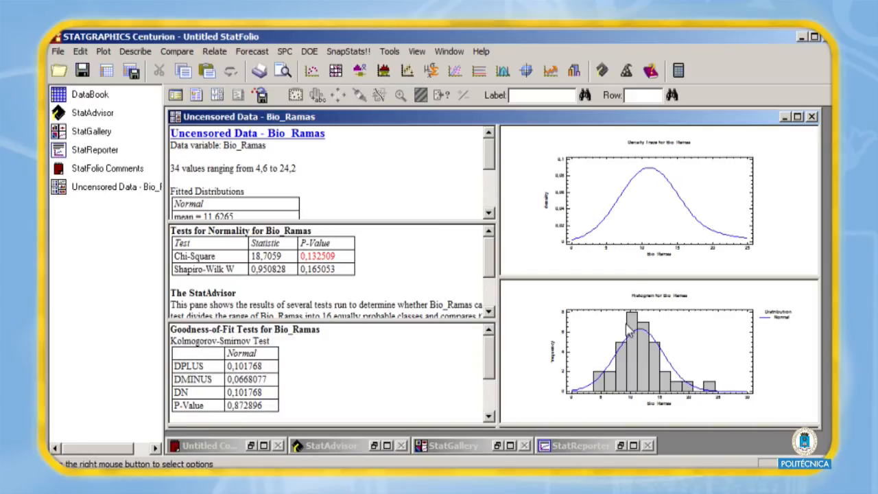
Step: Review the density trace options and the distribution fitting options for Bio_Ramas, accepting both as they are
right_click(529, 232)
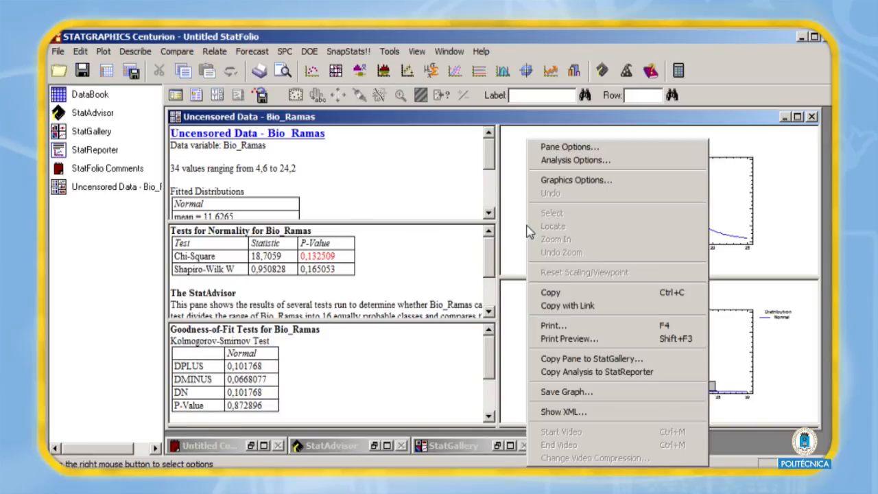
click(553, 147)
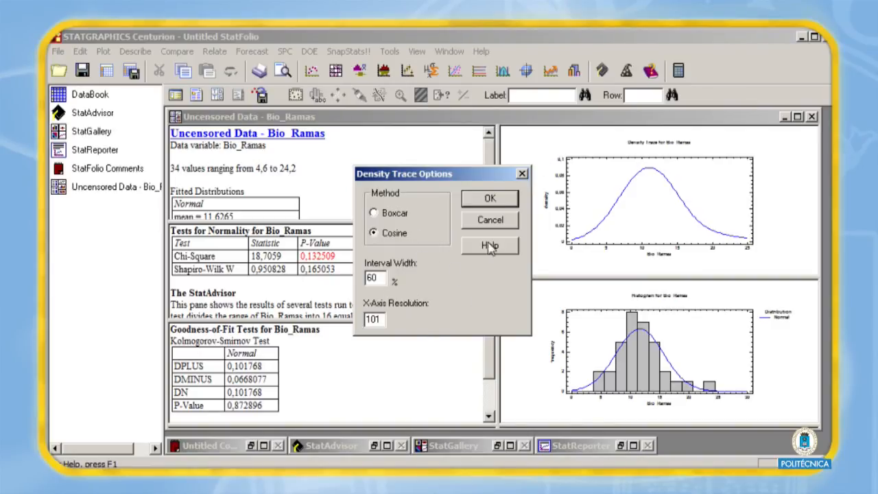
click(491, 198)
right_click(568, 228)
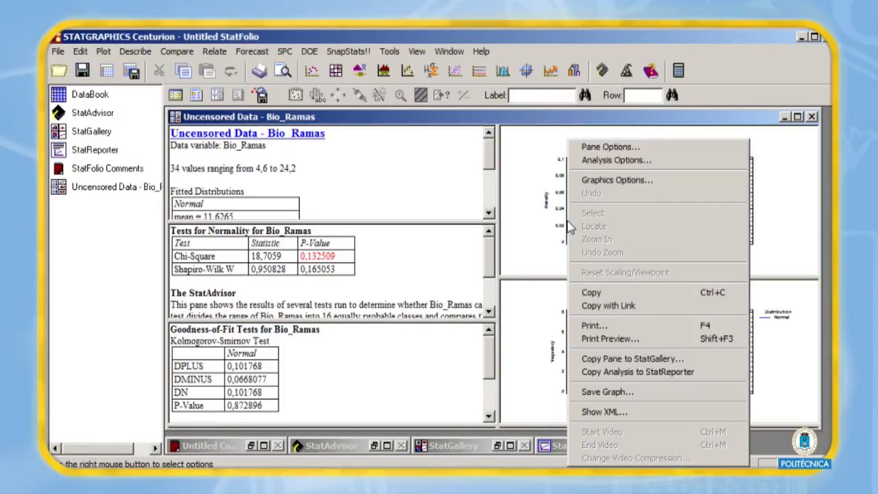
click(607, 160)
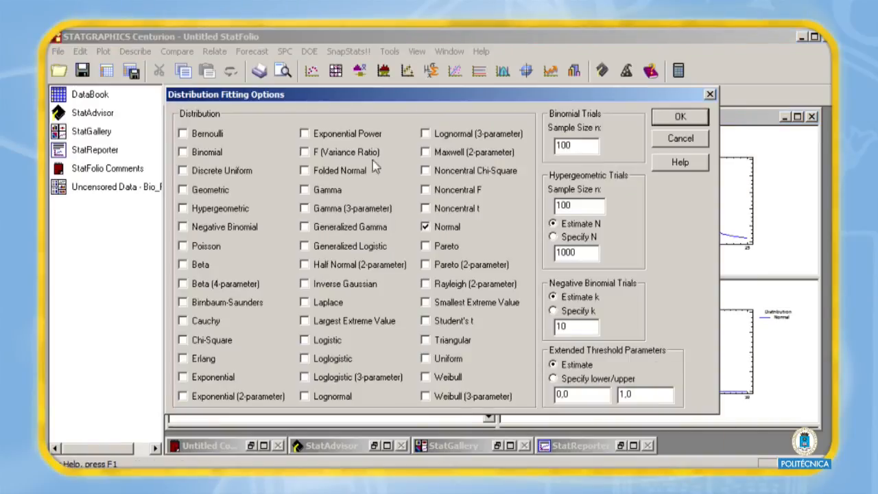
click(660, 119)
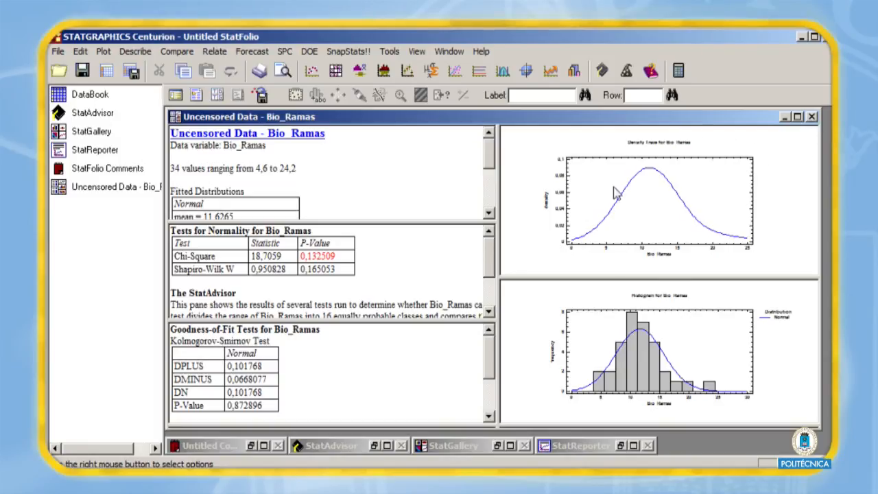
Step: Delete the Uncensored Data analysis and start a One-Variable Analysis with Bio_Ramas as the data variable
click(812, 117)
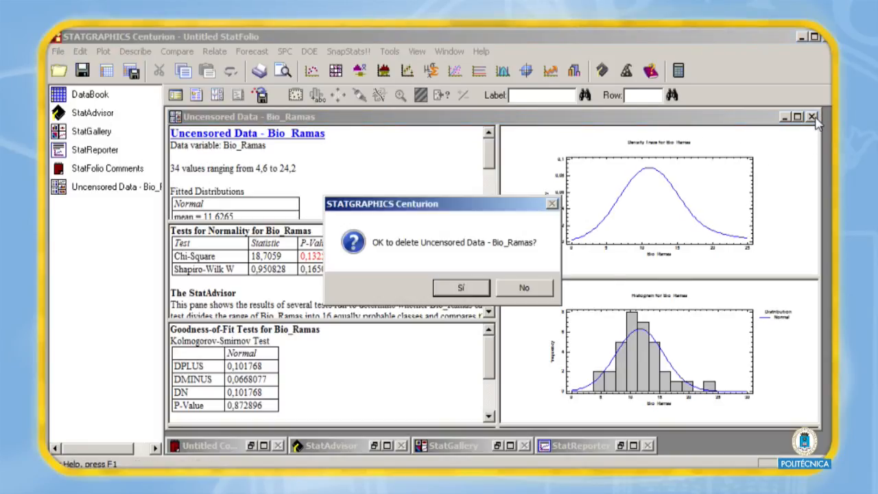
click(461, 289)
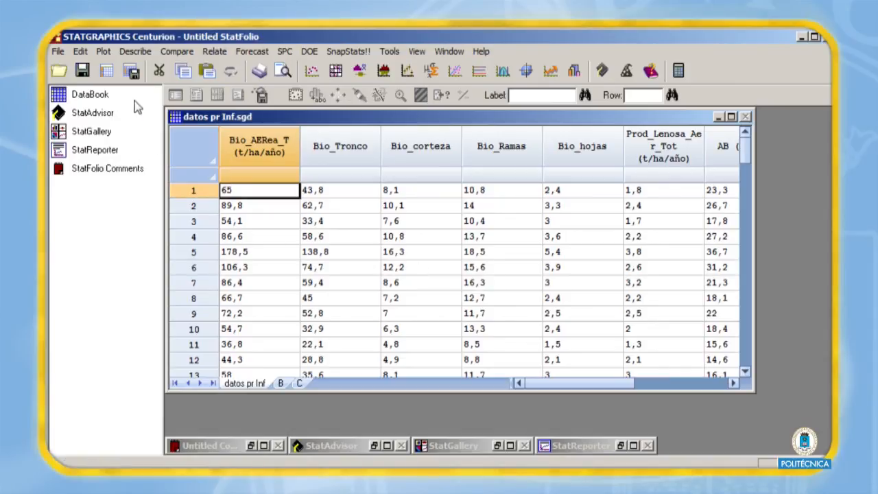
click(141, 52)
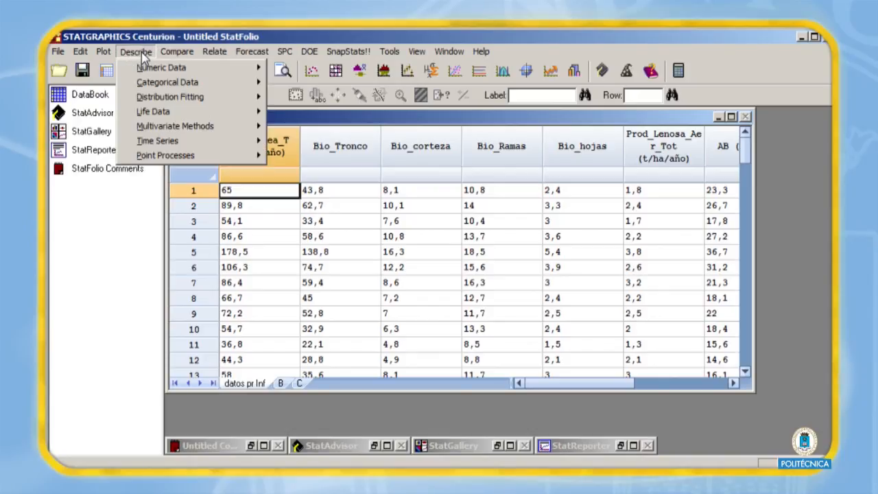
mouse_move(172, 69)
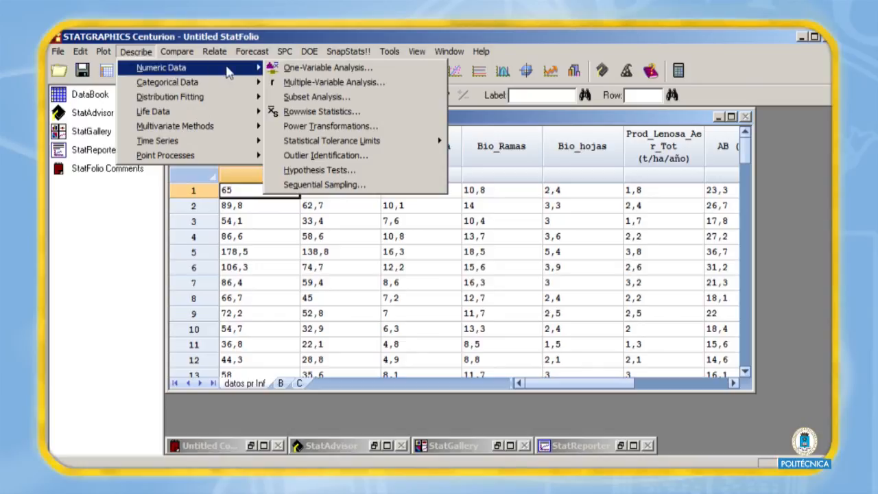
click(328, 68)
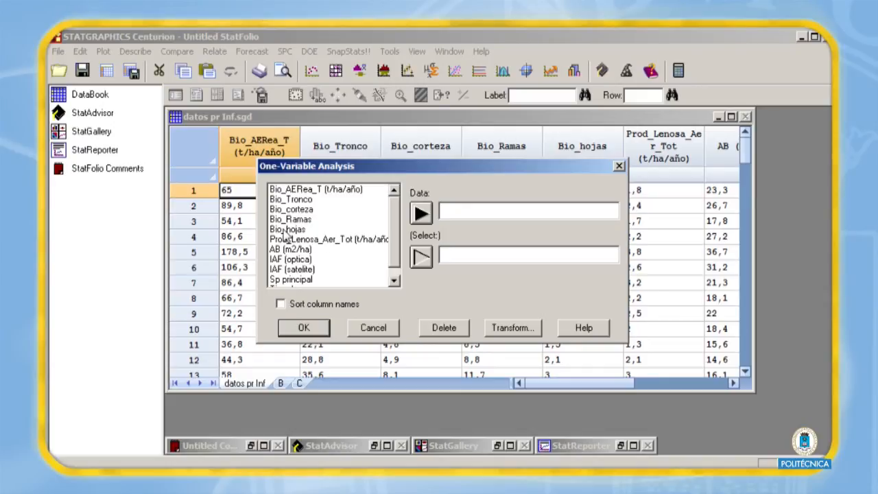
click(290, 220)
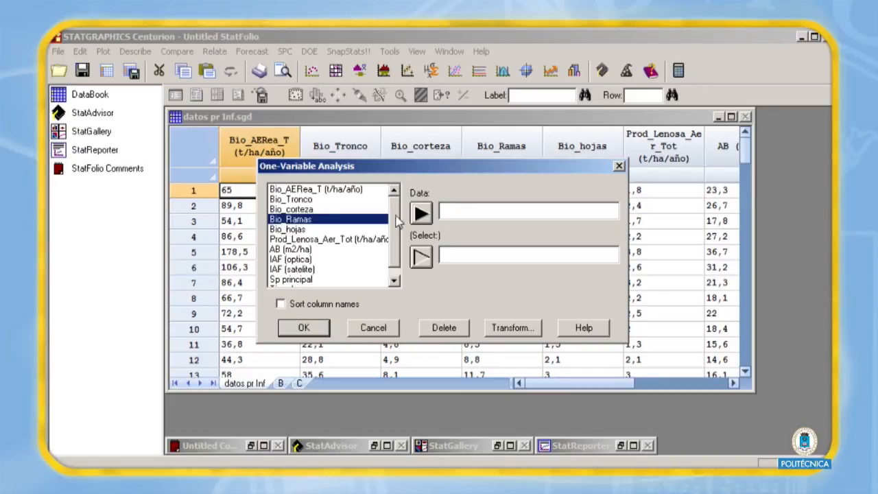
click(422, 214)
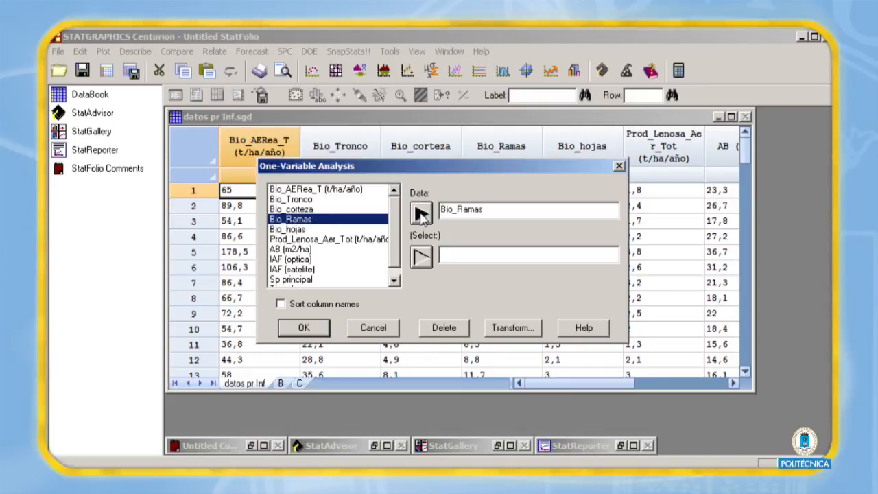
click(306, 328)
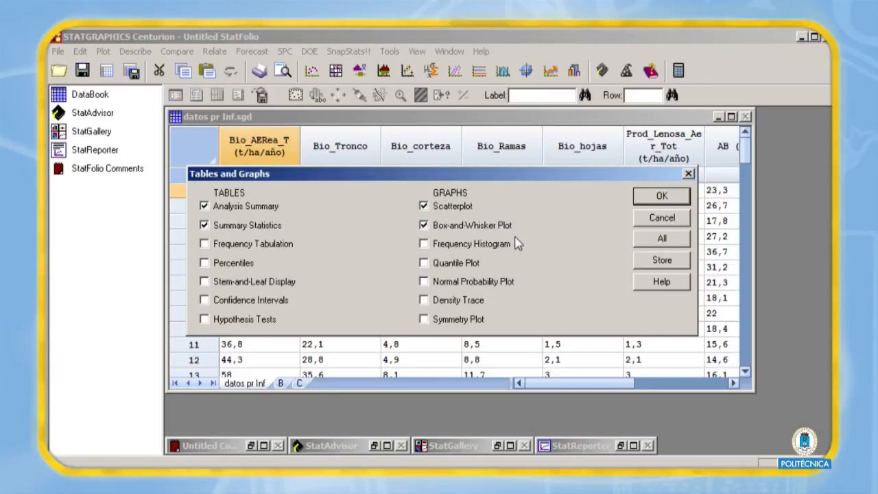
Step: Replace the Scatterplot with a Frequency Histogram and add the Confidence Intervals and Hypothesis Tests tables to the output
click(424, 206)
click(423, 243)
click(205, 300)
click(650, 197)
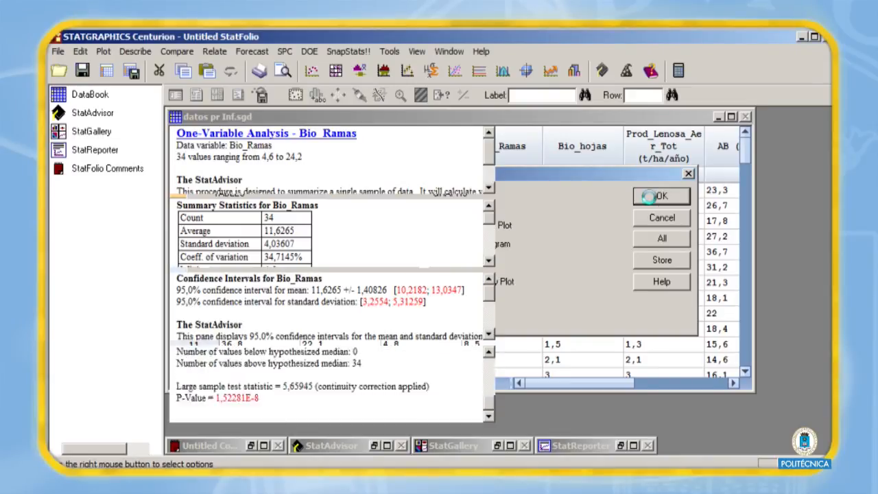
Step: Enlarge and examine the analysis summary and the summary statistics of Bio_Ramas one after the other
double_click(385, 165)
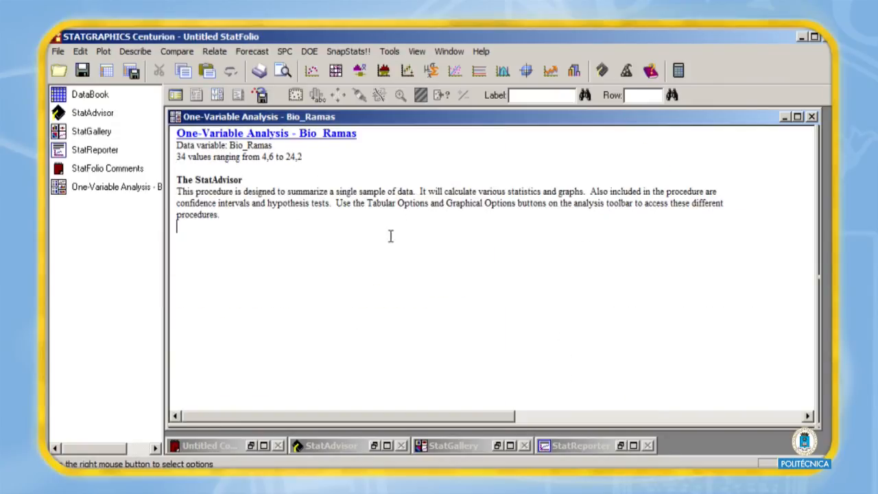
double_click(340, 252)
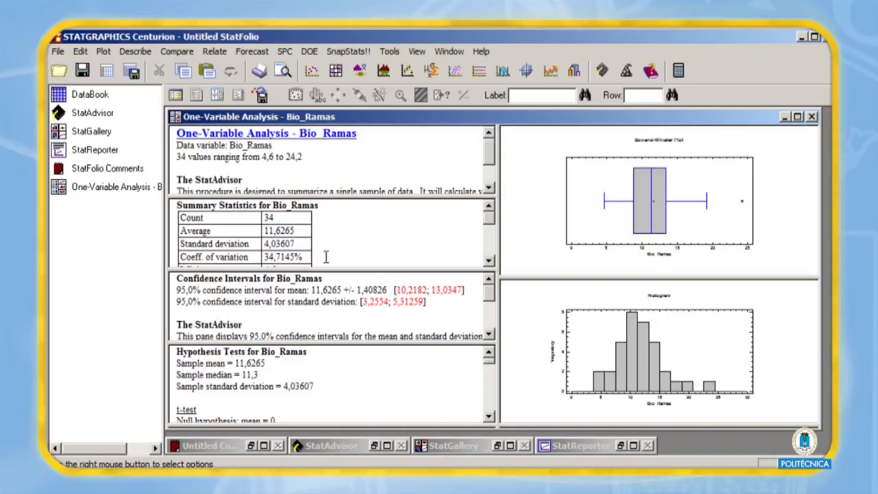
double_click(391, 235)
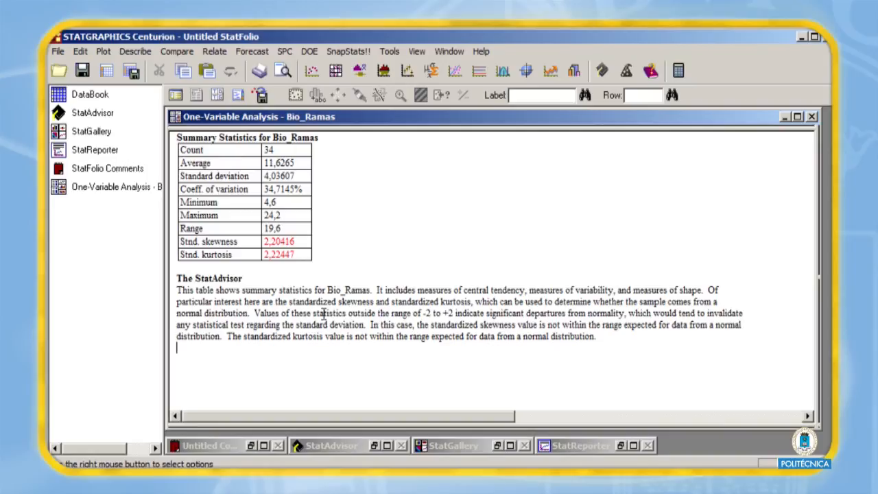
double_click(464, 237)
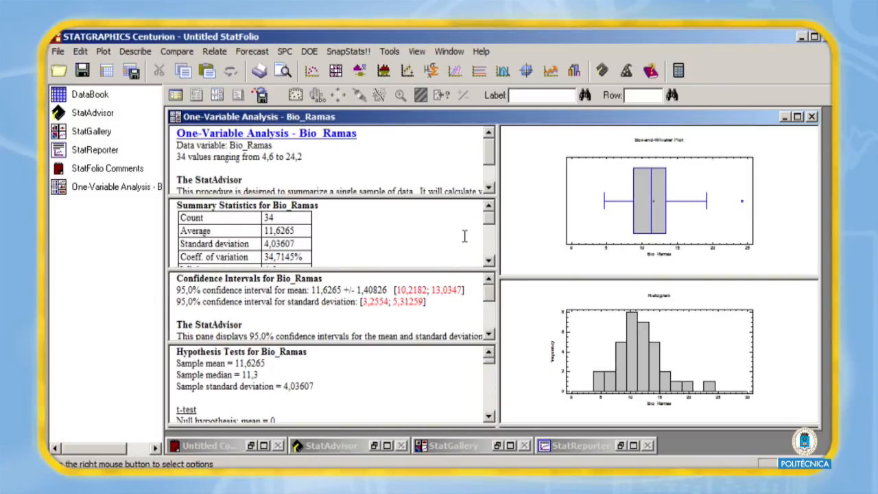
Step: Enlarge the confidence intervals for Bio_Ramas, set their confidence level to 90%, and restore the multi-pane view
double_click(387, 307)
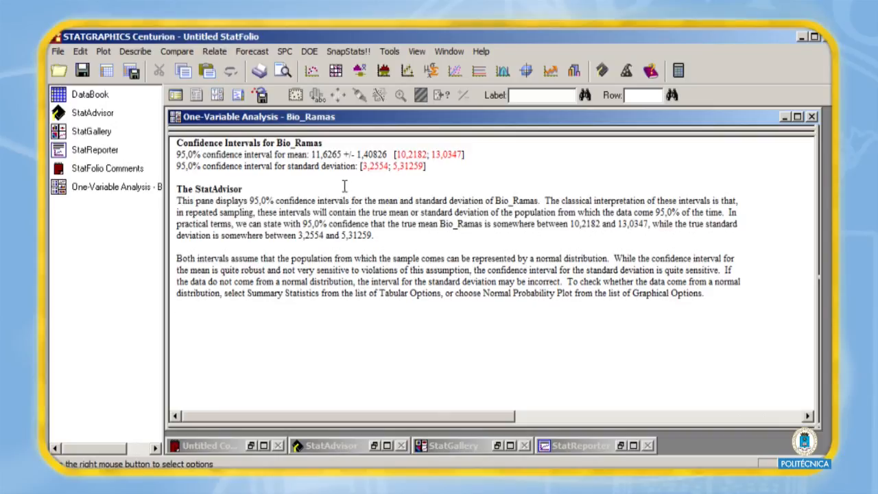
right_click(473, 176)
click(499, 183)
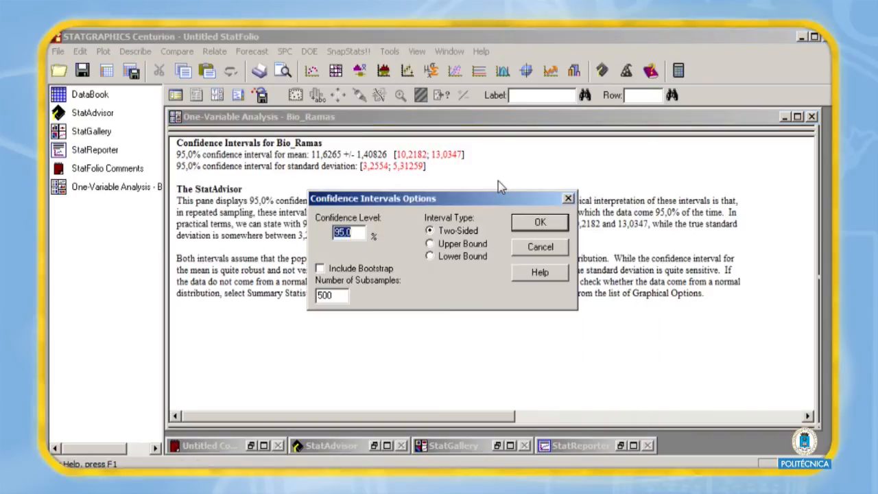
click(345, 233)
key(BackSpace)
text(0)
click(525, 223)
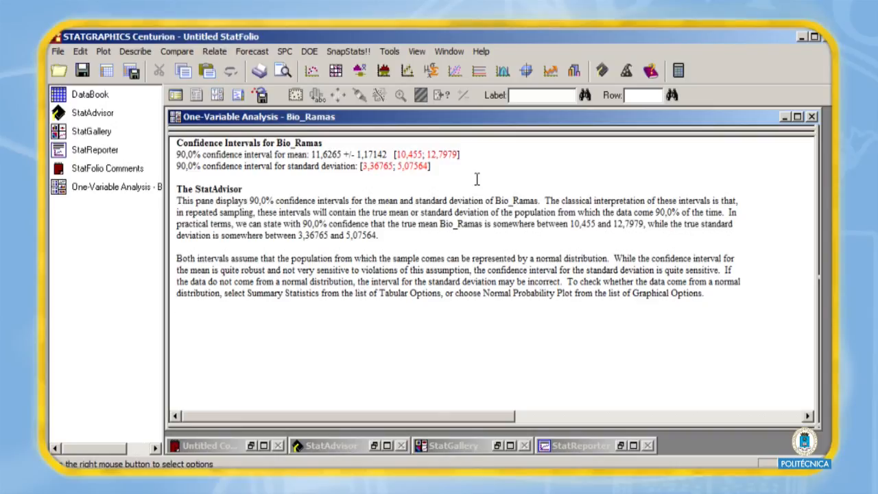
double_click(442, 191)
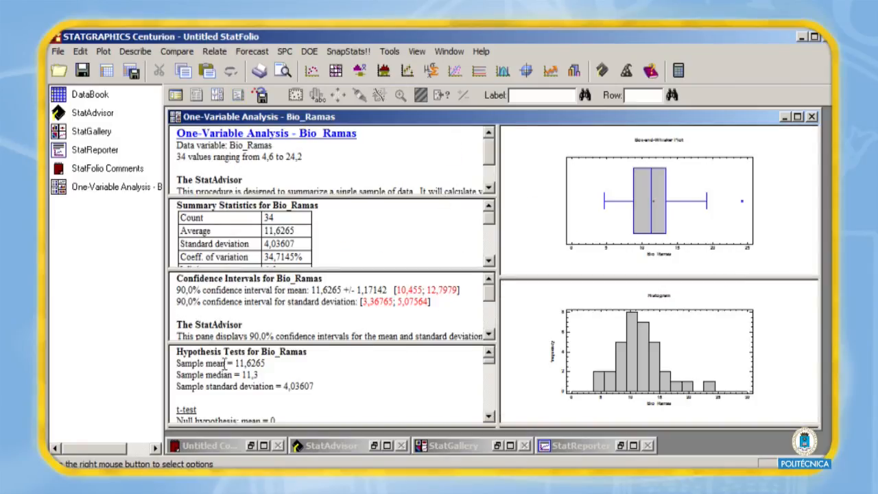
Step: Enlarge the hypothesis tests for Bio_Ramas and set the hypothesized mean/median to 12,5 and standard deviation to 3,5
double_click(327, 383)
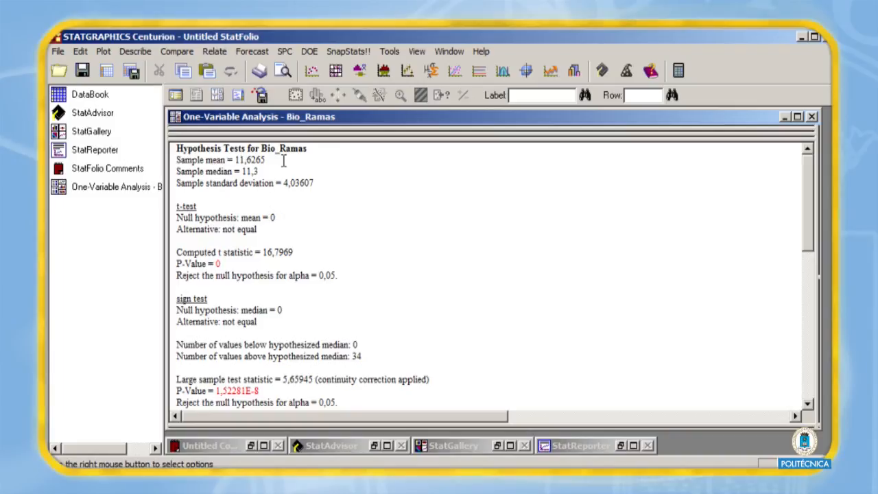
right_click(304, 217)
click(333, 228)
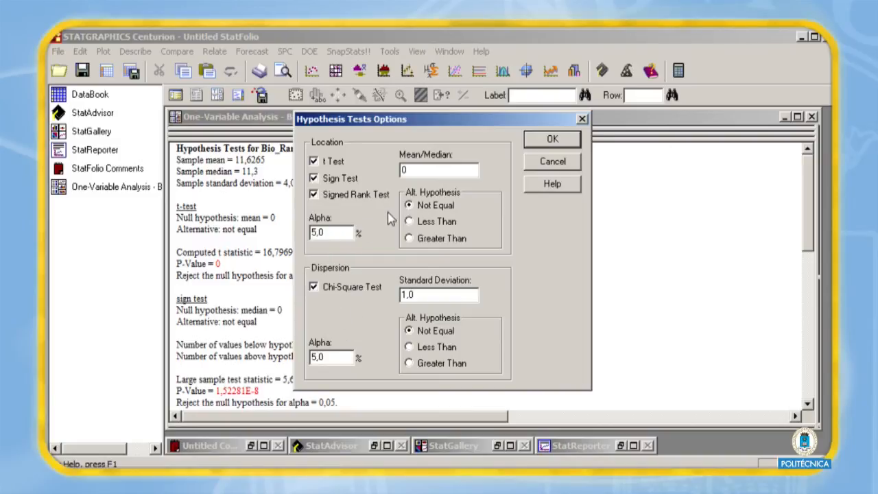
click(417, 171)
key(BackSpace)
text(12,5)
drag(427, 123, 464, 131)
drag(452, 302, 440, 302)
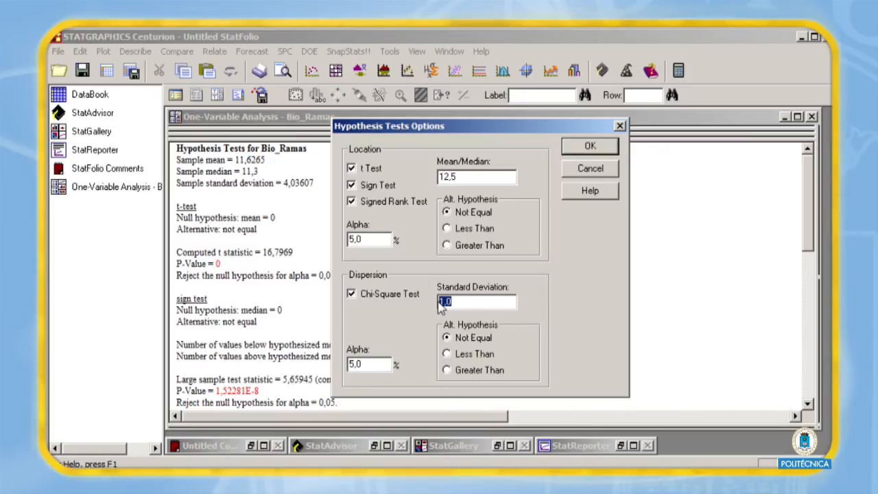
text(3,5)
click(573, 149)
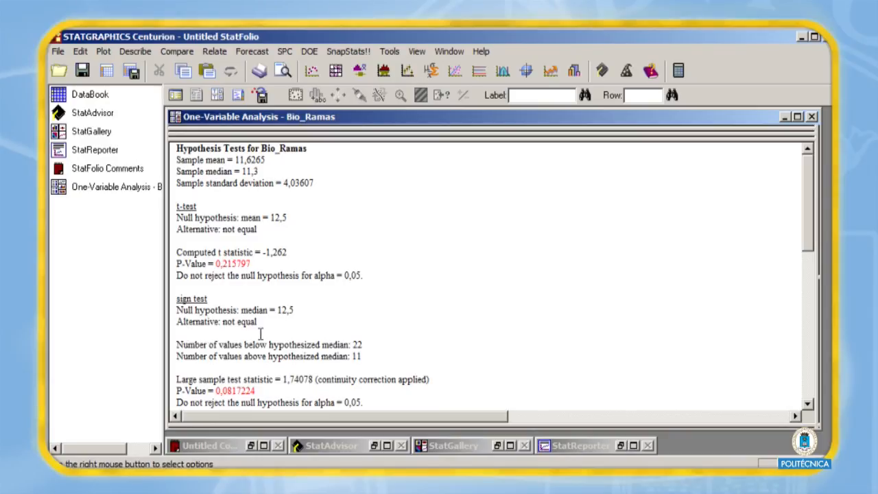
Step: Examine the t-test, sign test, signed rank test and chi-square test results and their StatAdvisor interpretation
scroll(405, 354, down, 2)
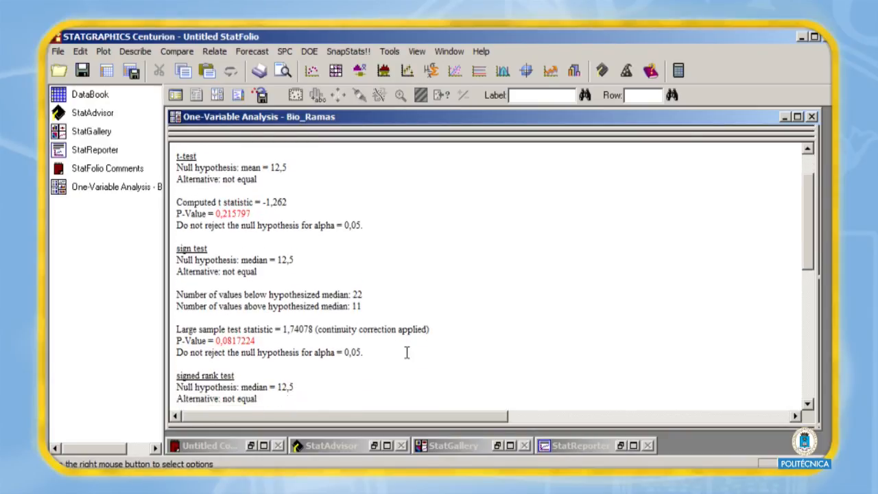
scroll(407, 353, down, 1)
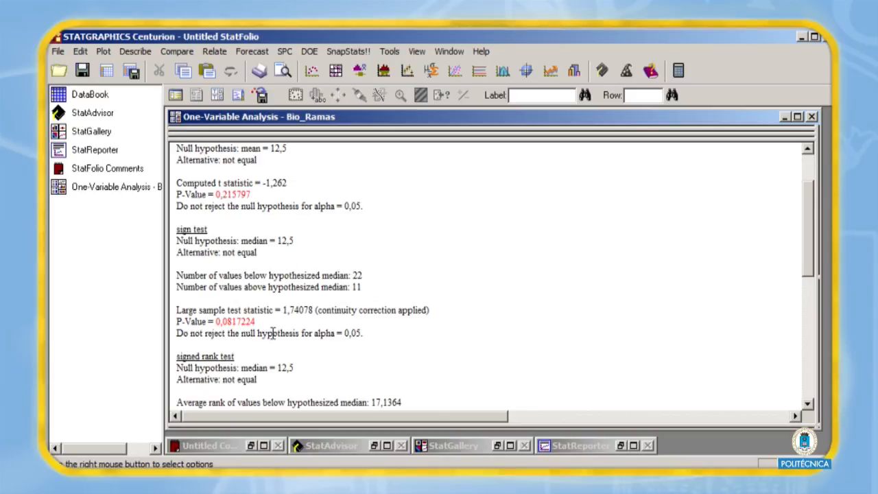
scroll(258, 351, down, 1)
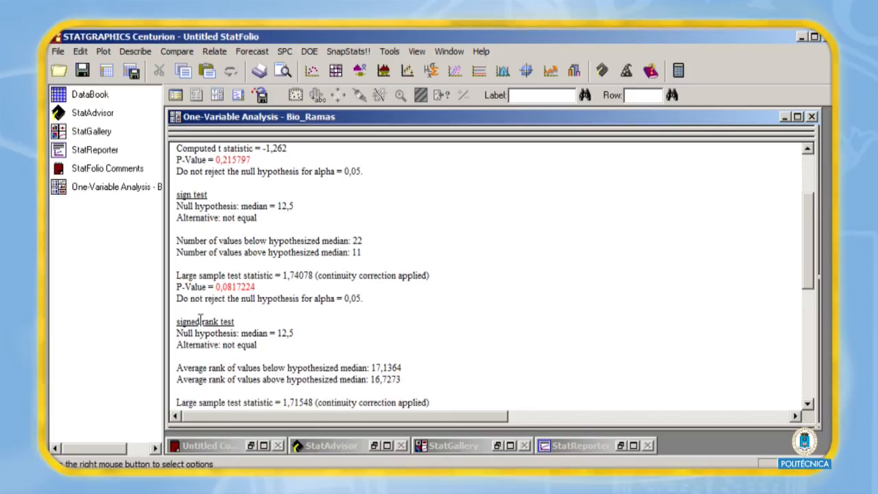
scroll(364, 323, down, 2)
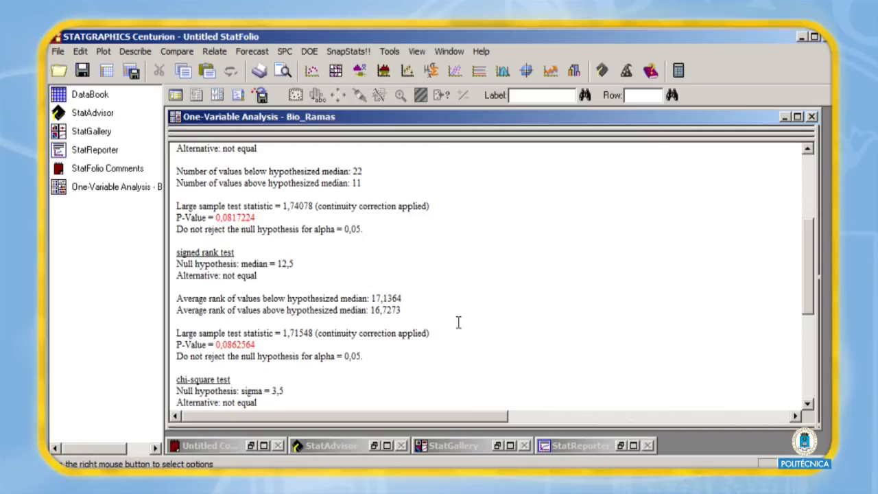
scroll(459, 323, down, 2)
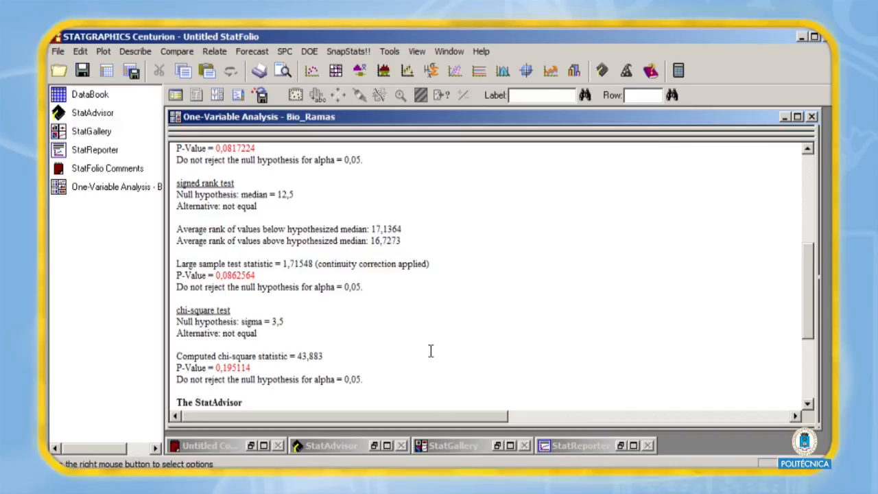
scroll(431, 351, down, 3)
scroll(431, 351, down, 2)
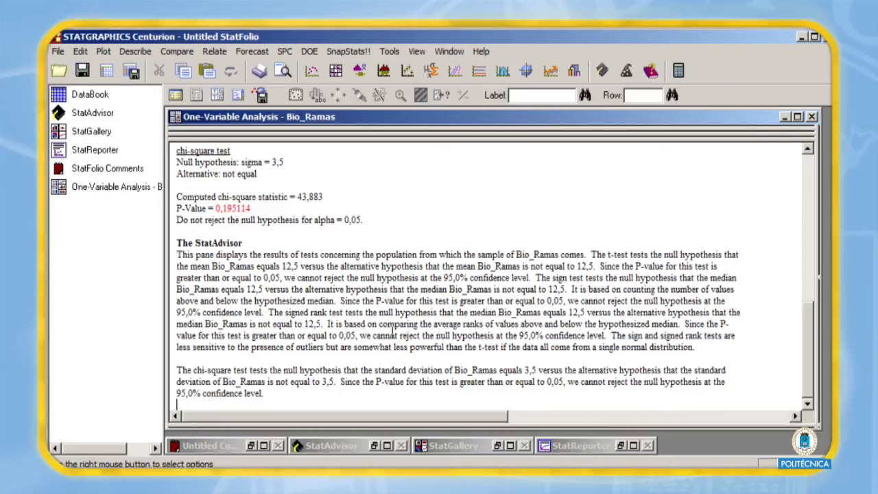
scroll(393, 334, up, 3)
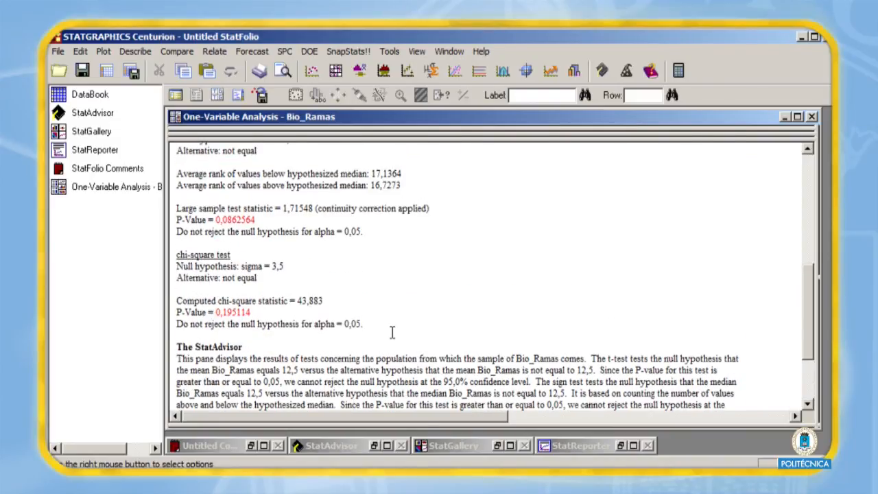
scroll(392, 332, up, 9)
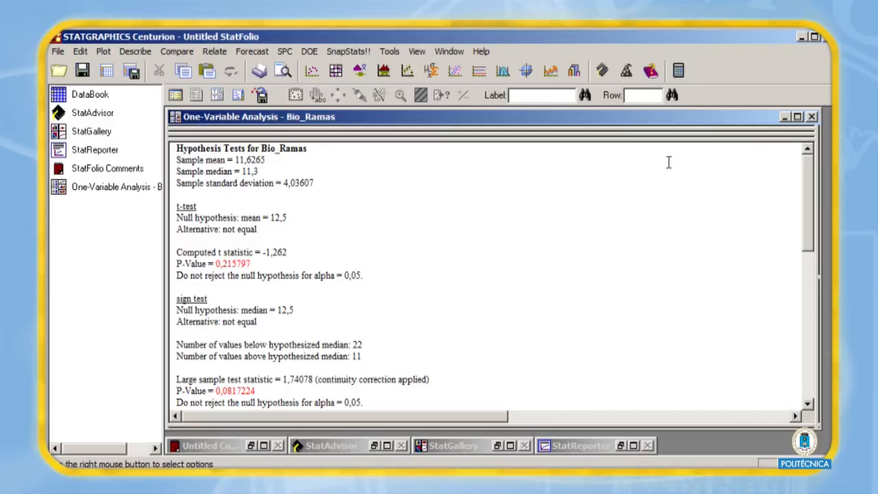
Step: Delete the current one-variable analysis of Bio_Ramas and start a new analysis of the same variable
click(812, 118)
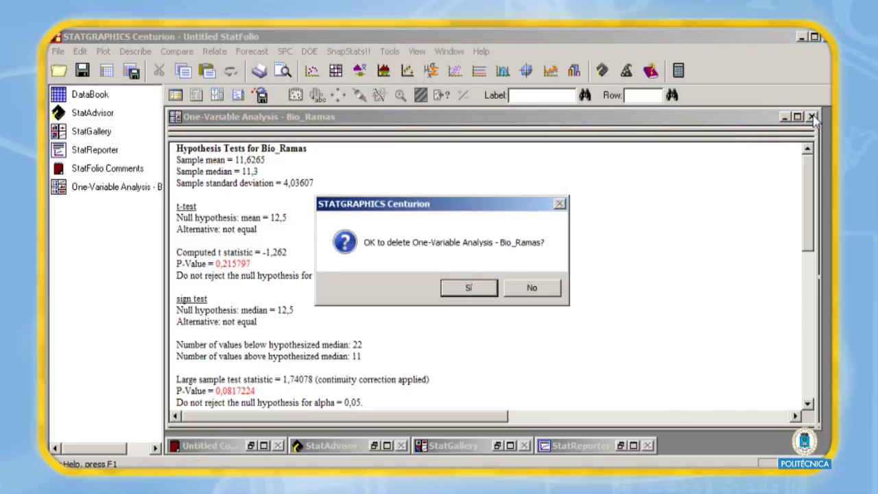
click(470, 289)
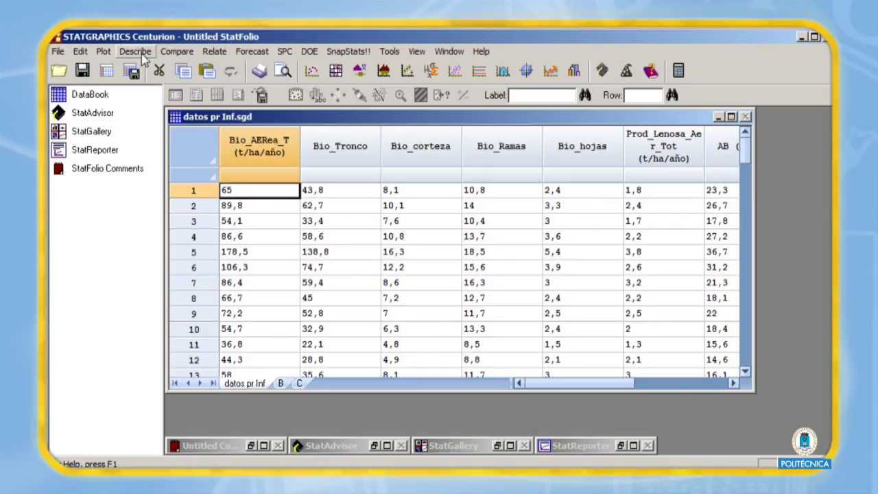
click(135, 51)
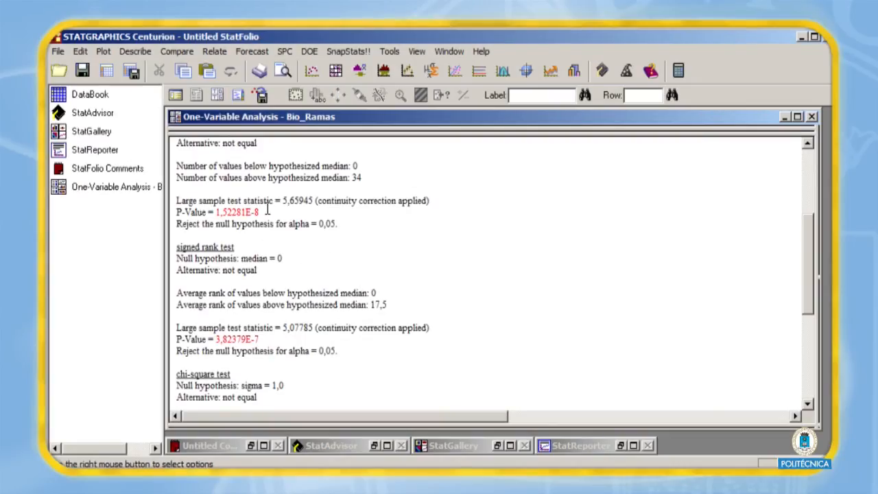
Step: Set the hypothesized mean/median to 12,5 and the standard deviation to 4,5 in the Bio_Ramas hypothesis tests
scroll(320, 292, down, 1)
scroll(320, 292, down, 3)
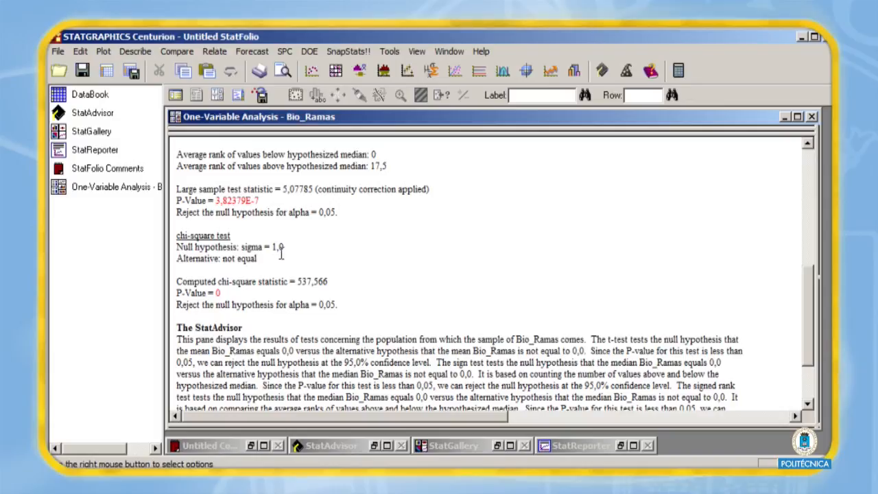
right_click(410, 246)
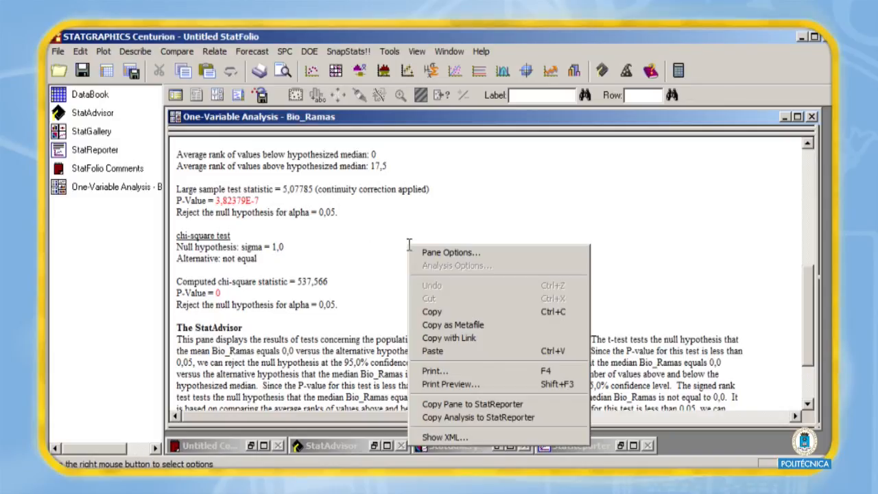
click(450, 253)
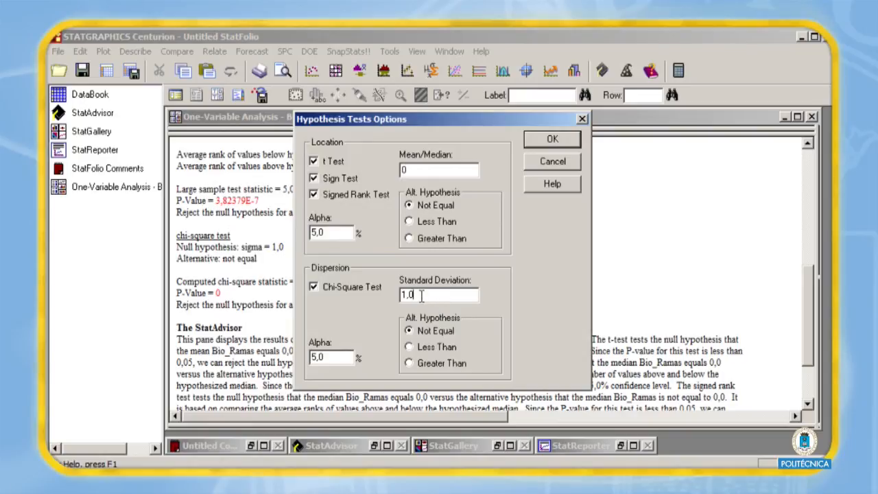
drag(422, 295, 400, 295)
click(413, 171)
text(12,5)
drag(409, 124, 524, 134)
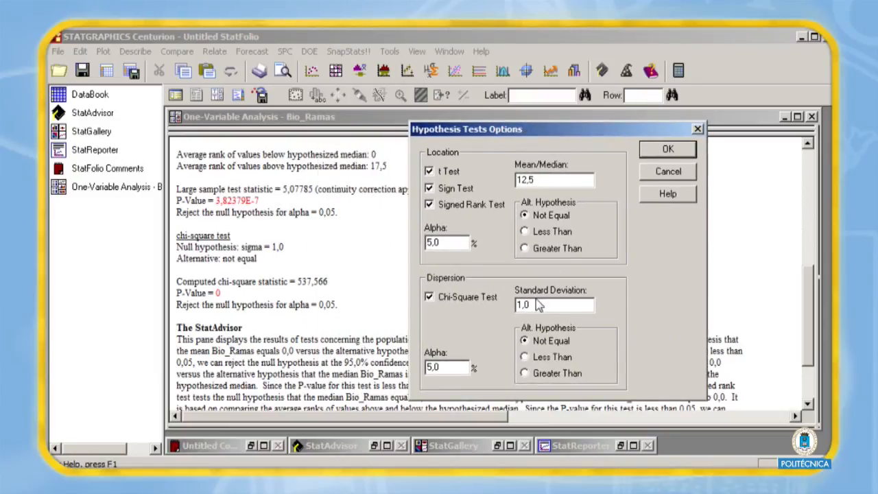
drag(532, 305, 506, 302)
text(4)
click(667, 149)
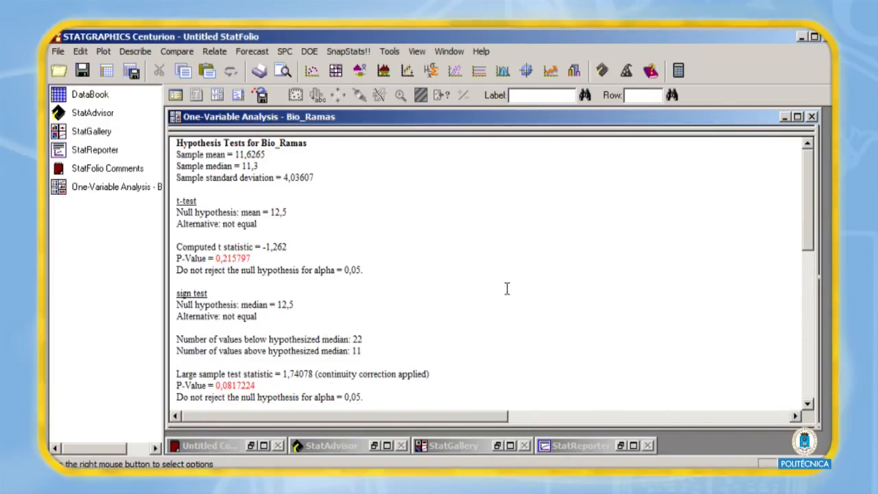
Step: Review the updated test results and set the alpha of the location tests to 1,0%
scroll(508, 290, down, 3)
scroll(479, 328, down, 7)
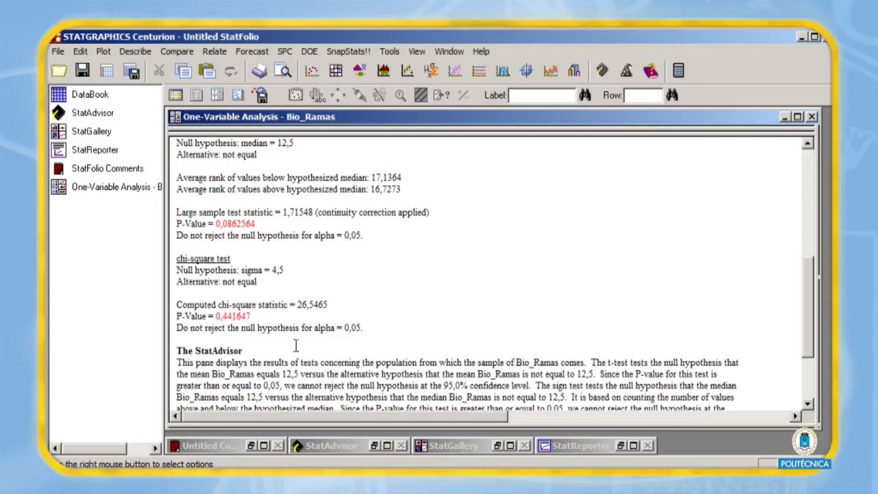
right_click(415, 314)
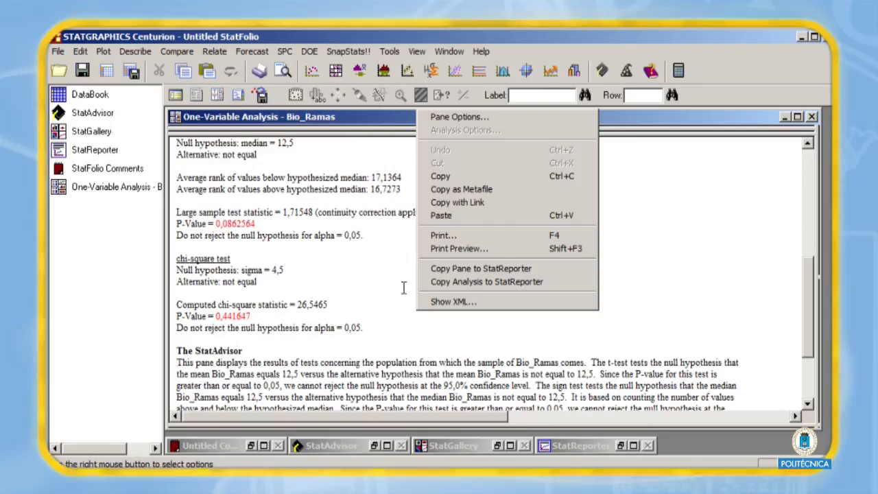
click(456, 118)
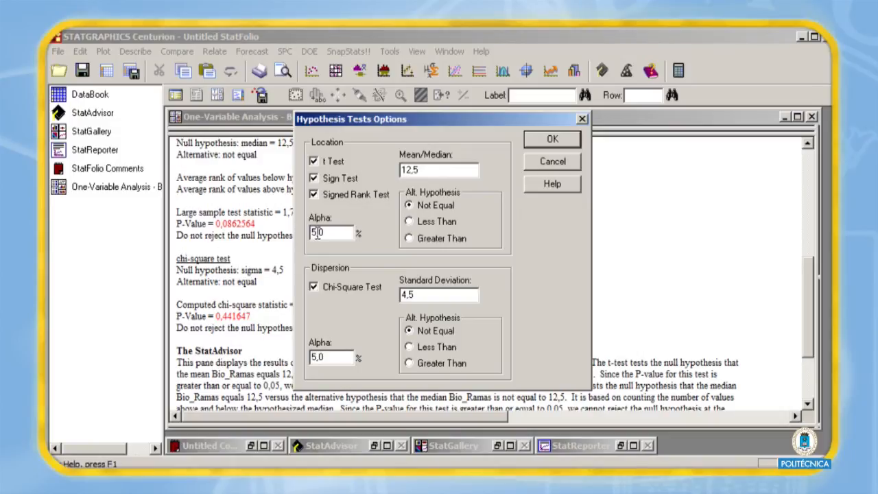
key(BackSpace)
key(BackSpace)
key(BackSpace)
text(1,0)
click(552, 140)
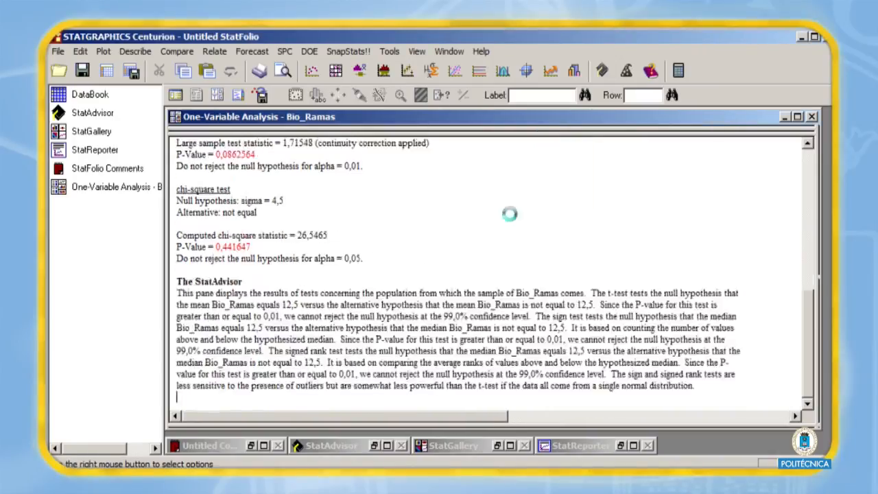
Step: Examine the location and chi-square test results for Bio_Ramas and the StatAdvisor interpretation at the new alpha
scroll(508, 313, down, 2)
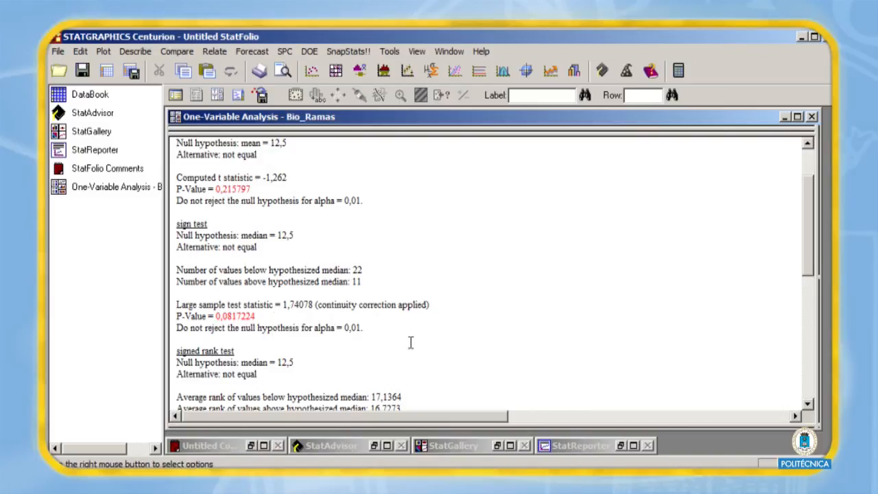
scroll(425, 342, down, 7)
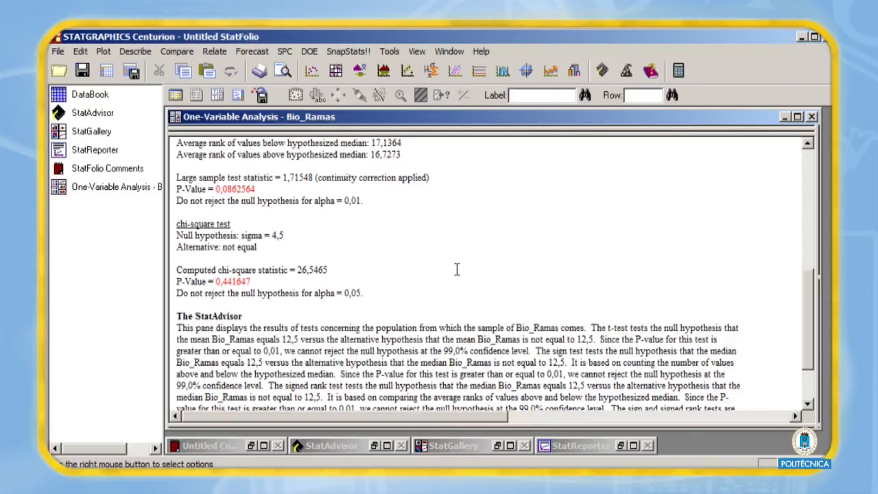
scroll(458, 269, up, 10)
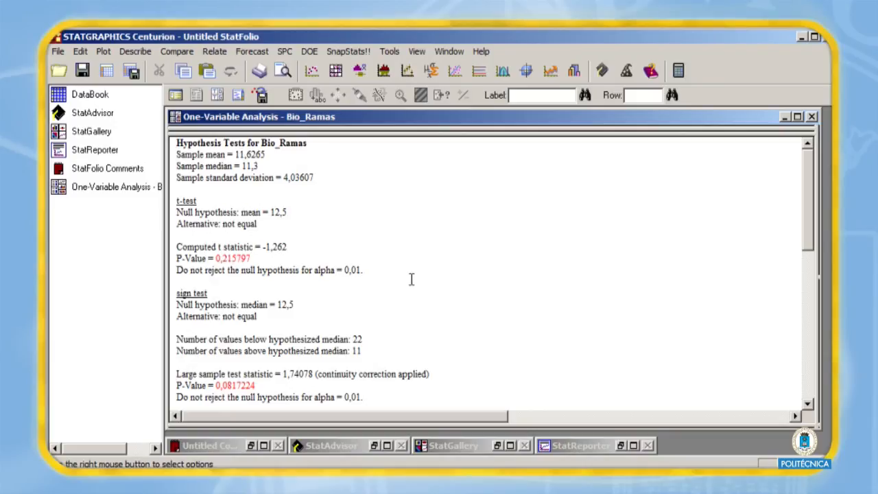
scroll(412, 279, down, 2)
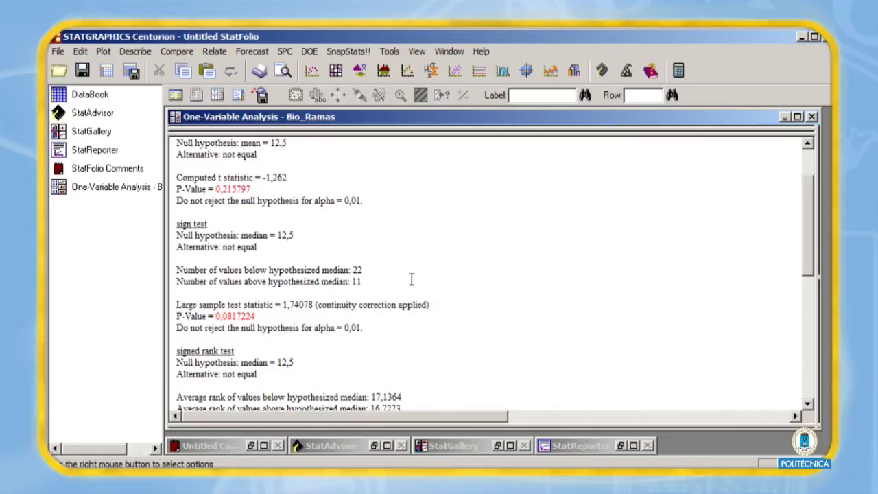
scroll(411, 279, down, 6)
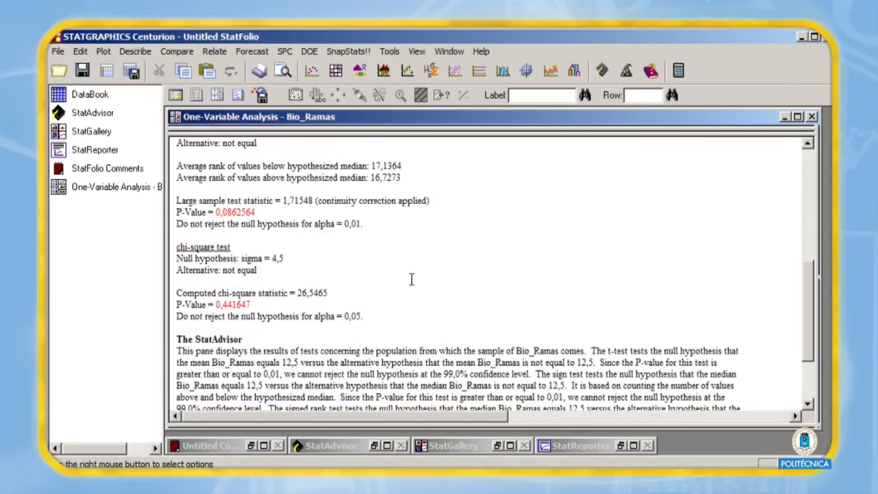
scroll(412, 279, down, 3)
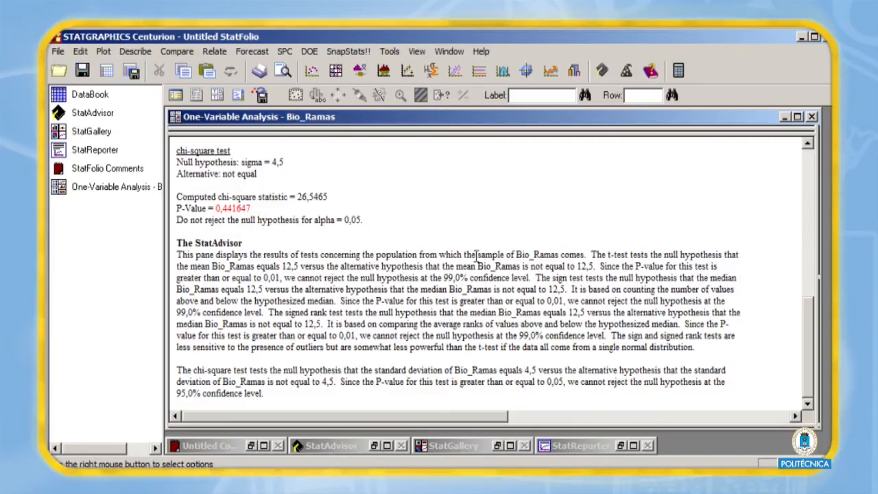
Step: Delete the Bio_Ramas one-variable analysis and start a comparison of two independent samples
click(812, 117)
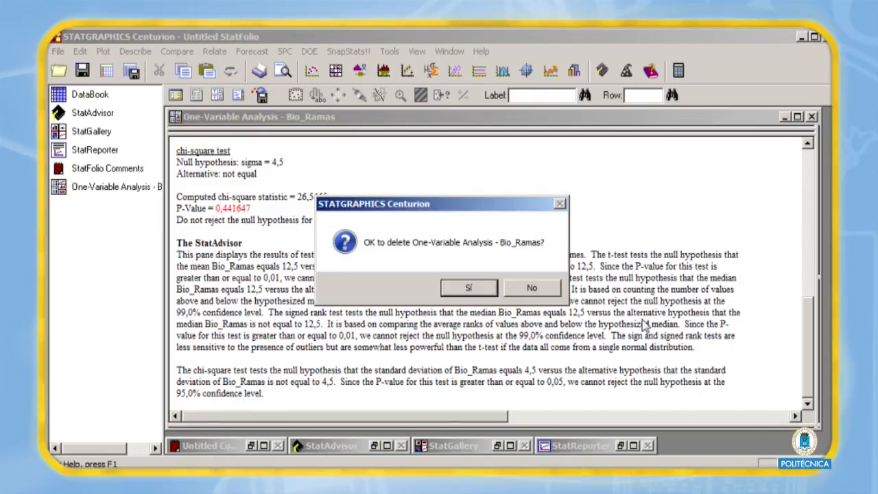
click(471, 289)
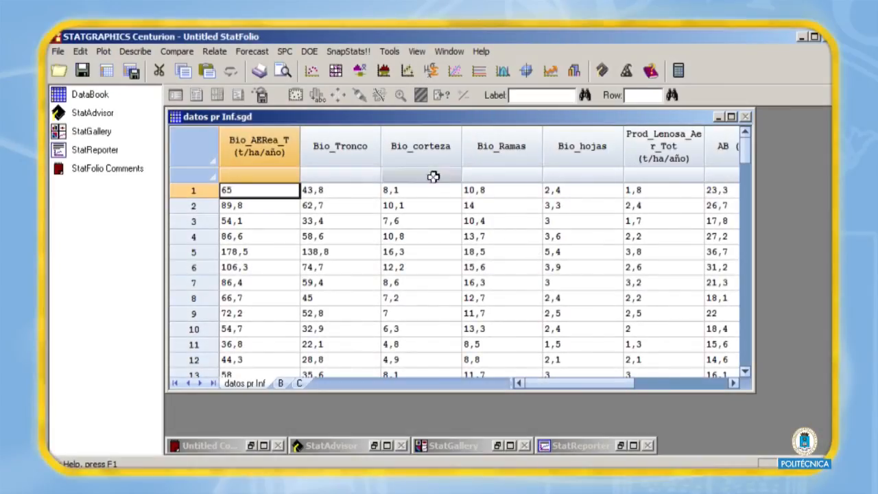
click(182, 55)
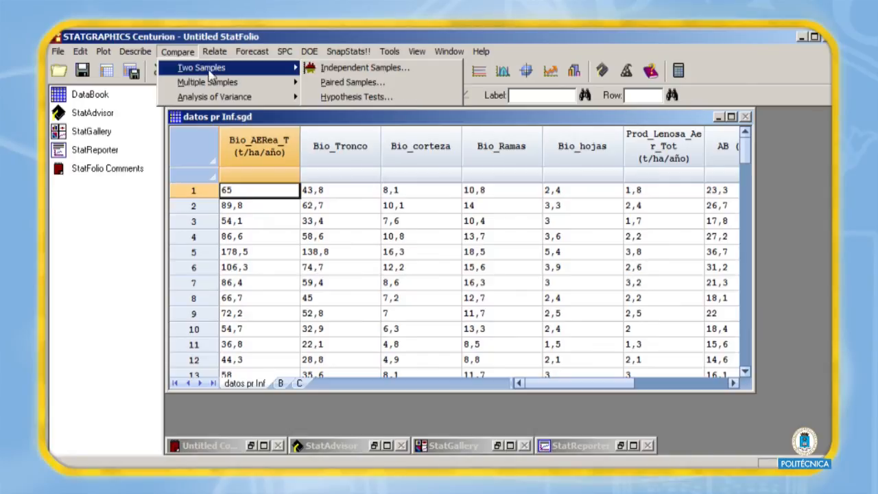
mouse_move(275, 71)
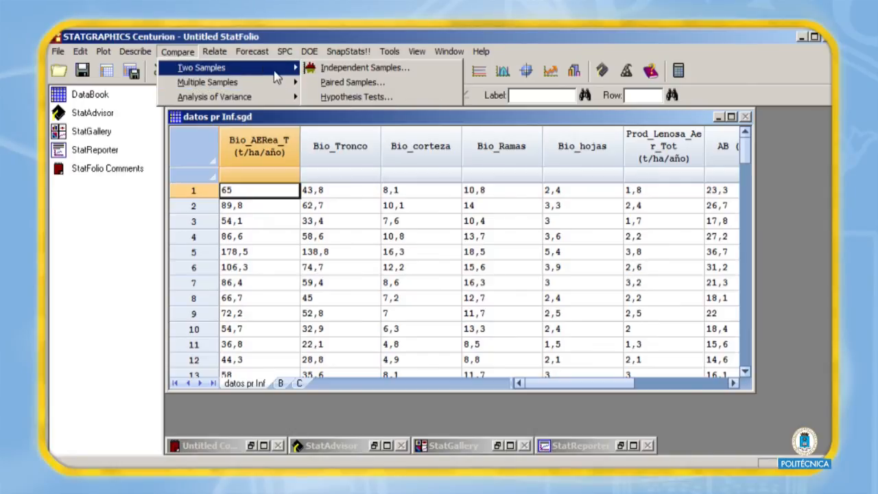
click(351, 68)
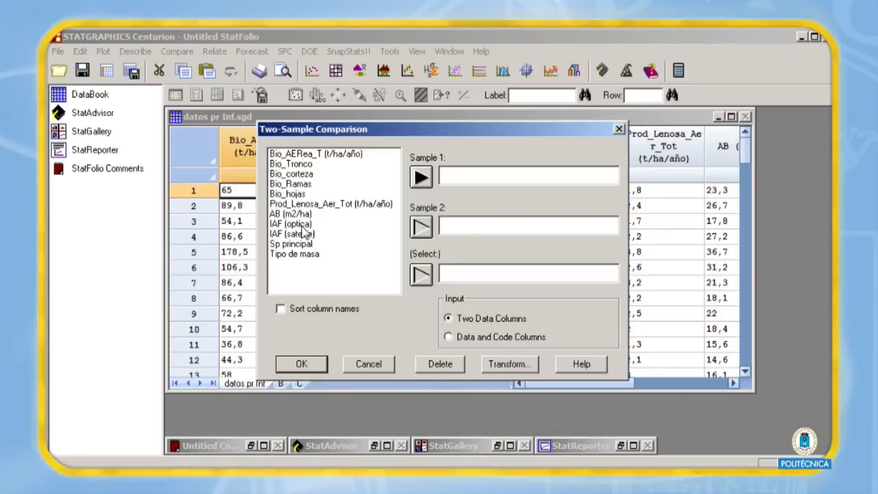
Step: Compare IAF (optica) as sample 1 with IAF (satelite) as sample 2, adding the Comparison of Means and Comparison of Standard Deviations tables
click(302, 226)
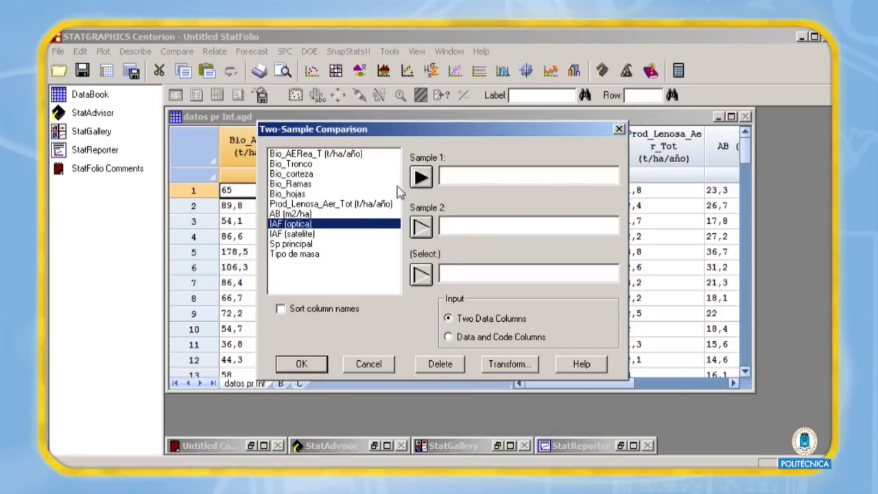
click(422, 178)
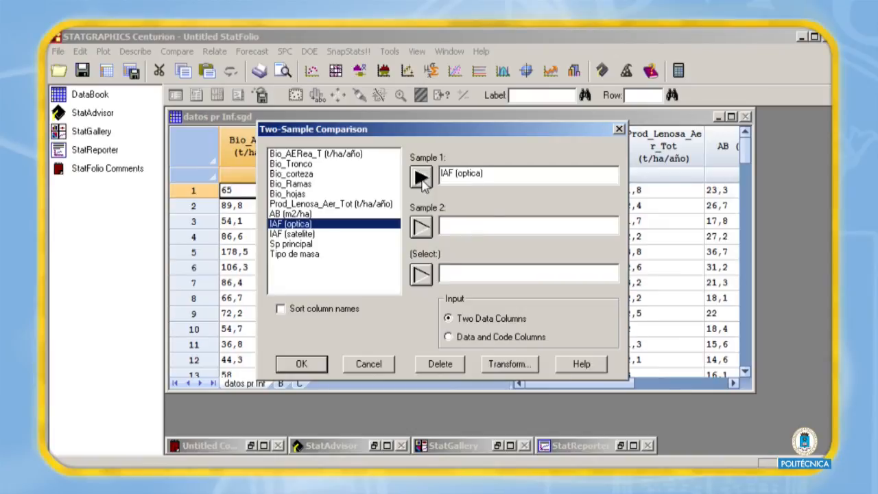
click(302, 234)
click(421, 227)
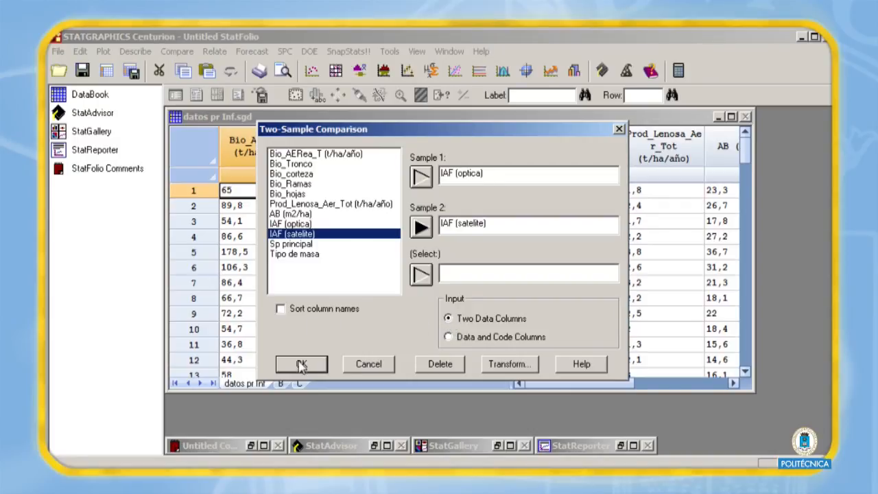
click(302, 365)
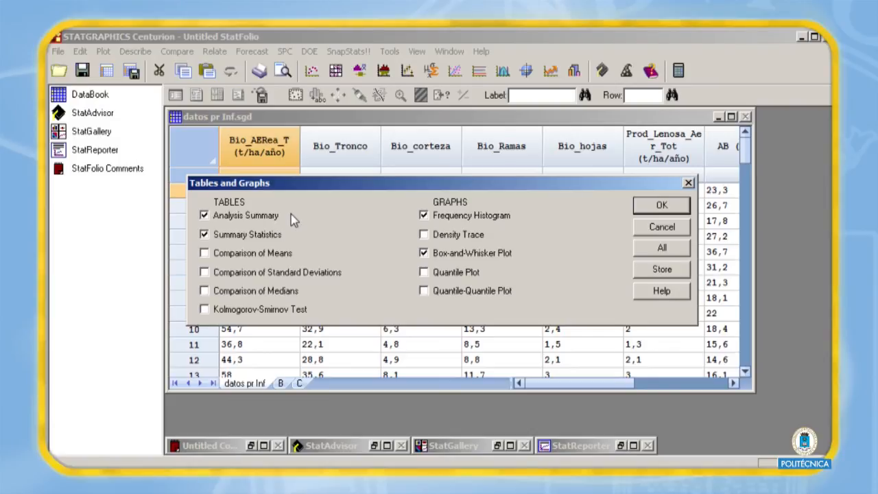
click(280, 255)
click(652, 208)
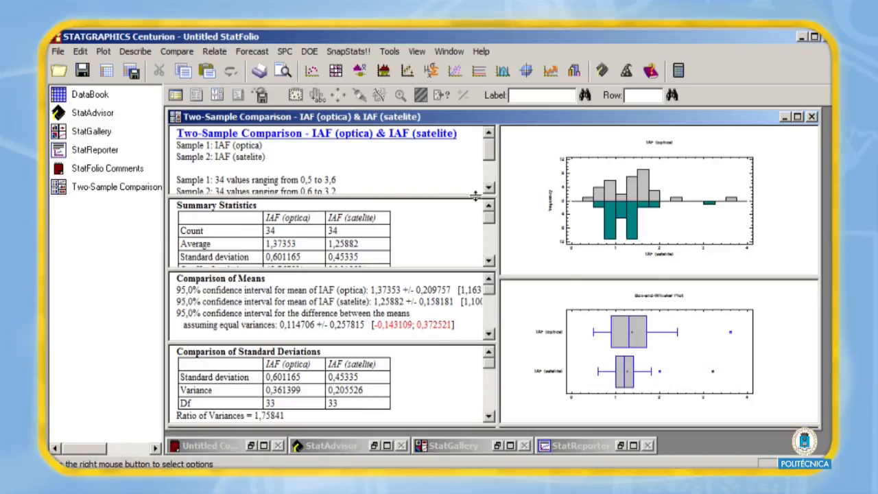
Step: Add the median and standard error to the enlarged summary statistics of both IAF samples, and restore the multi-pane view
double_click(426, 166)
double_click(400, 228)
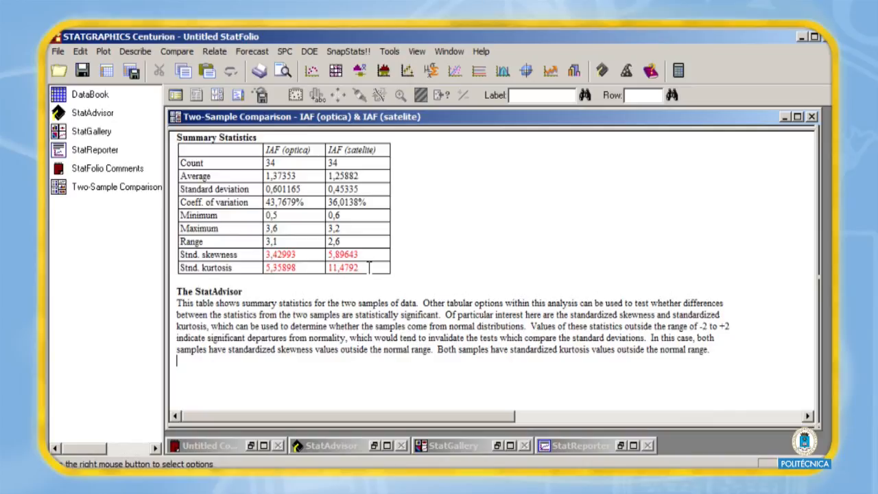
right_click(444, 220)
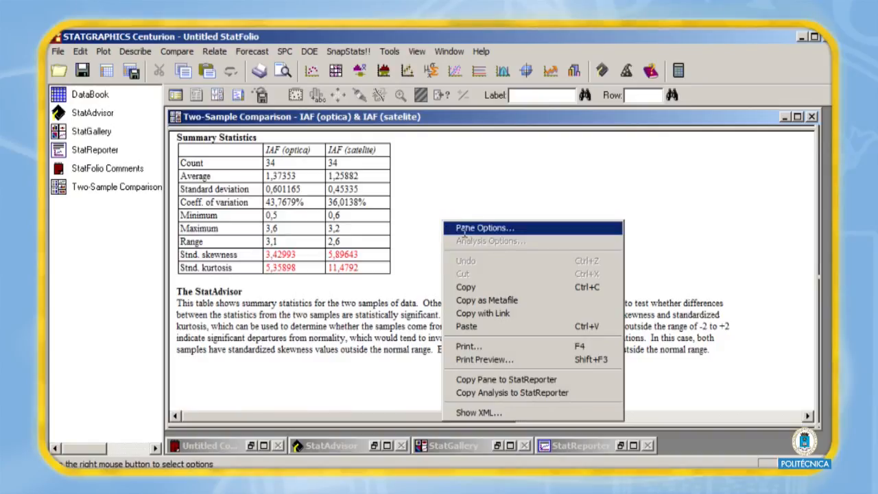
click(516, 229)
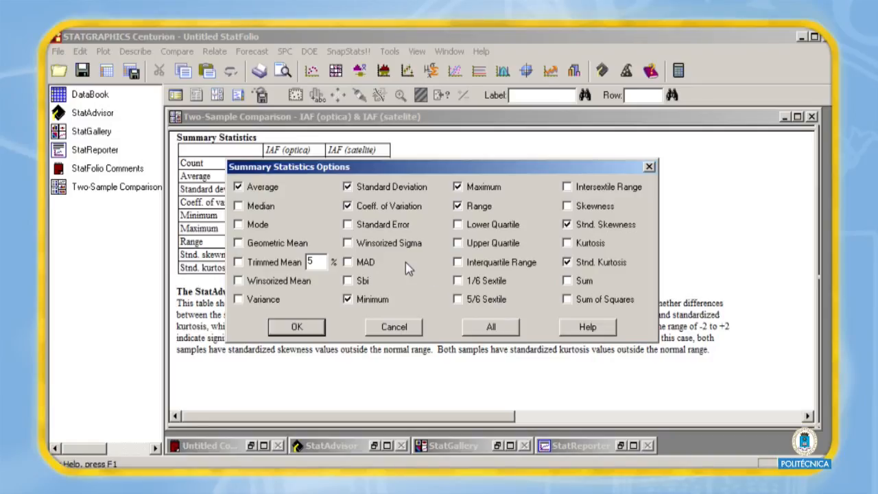
click(240, 208)
click(348, 224)
click(298, 327)
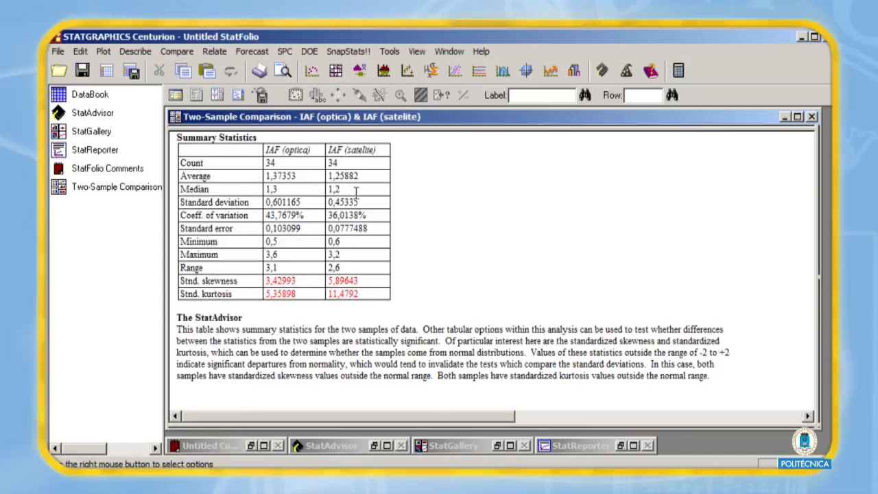
click(449, 197)
double_click(450, 197)
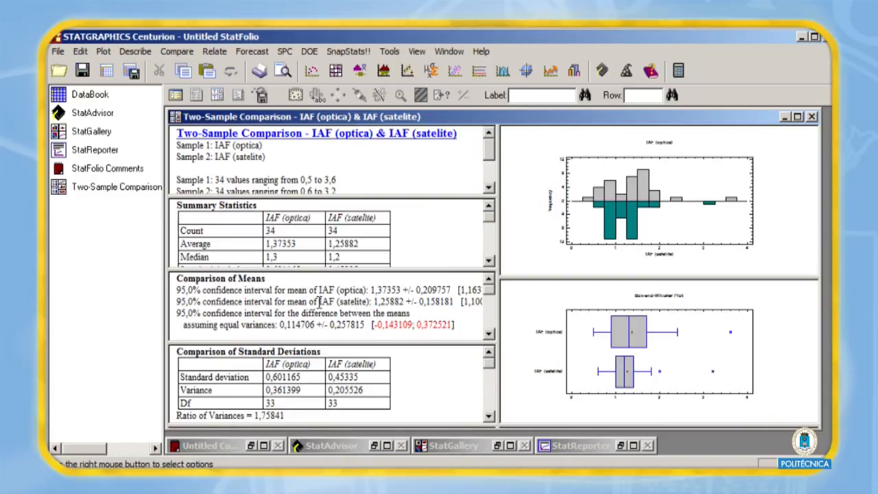
Step: Enlarge the comparison of means and highlight the confidence interval for the difference between the means
double_click(318, 303)
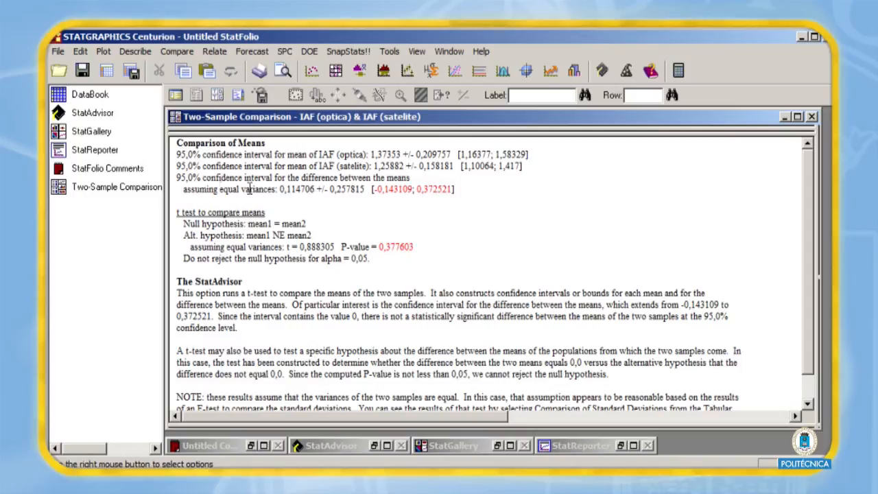
drag(178, 176, 465, 190)
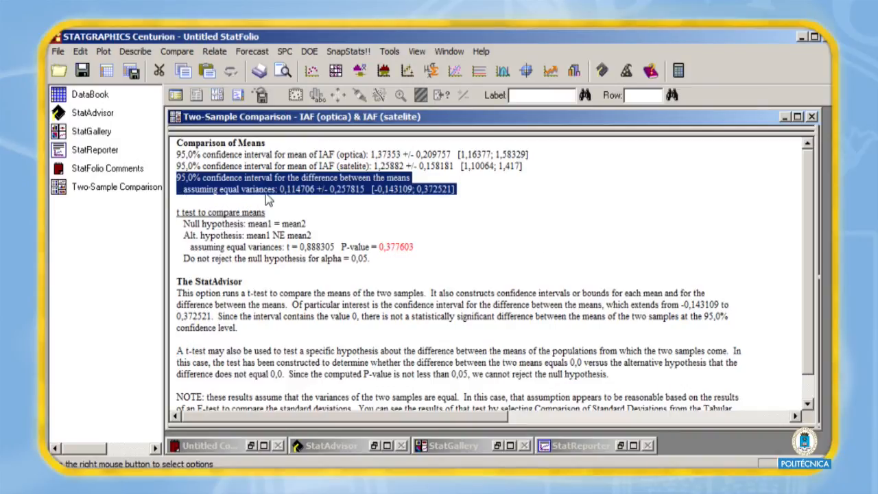
Step: Examine the enlarged Comparison of Standard Deviations for the two IAF samples, including the F-test, and go back to the enlarged comparison of means
click(464, 225)
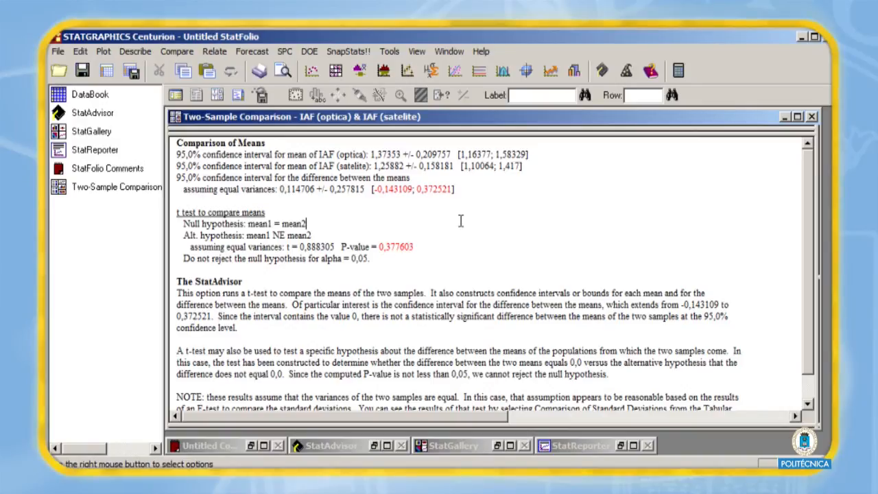
double_click(461, 220)
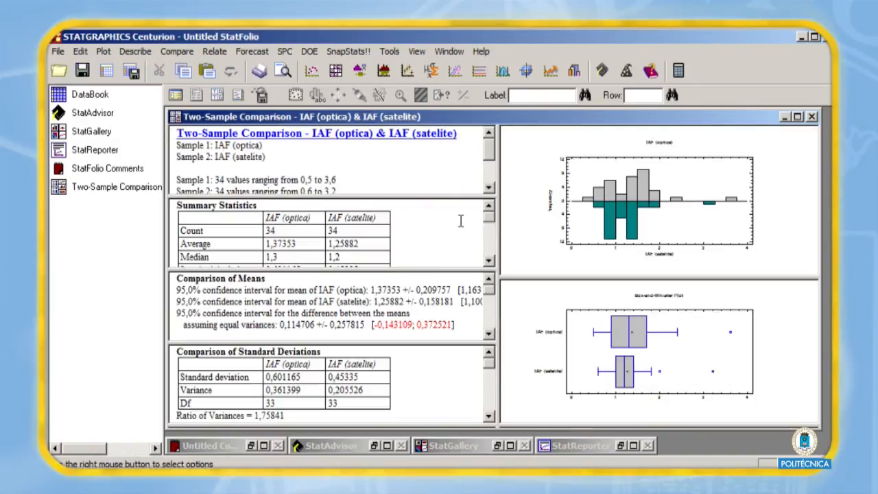
double_click(464, 376)
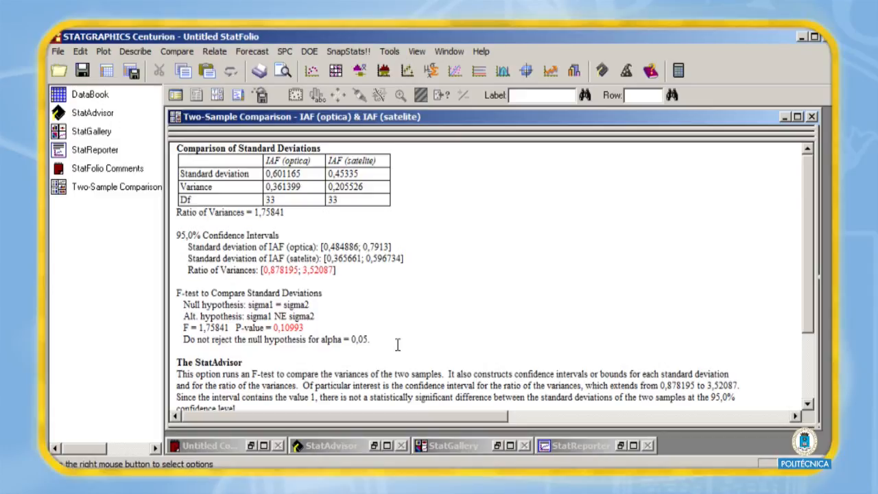
scroll(446, 295, up, 3)
Step: Recalculate the comparison of means without assuming equal sigmas, review the t-test, and restore the multi-pane view
right_click(496, 240)
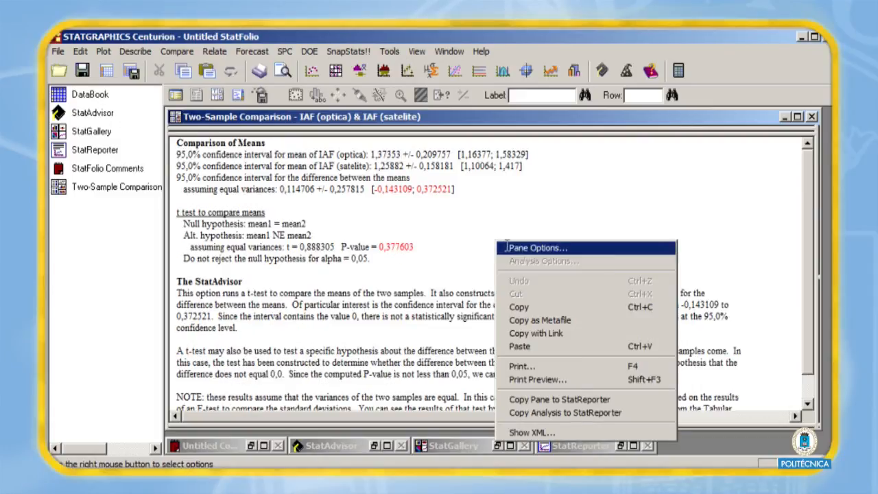
click(529, 247)
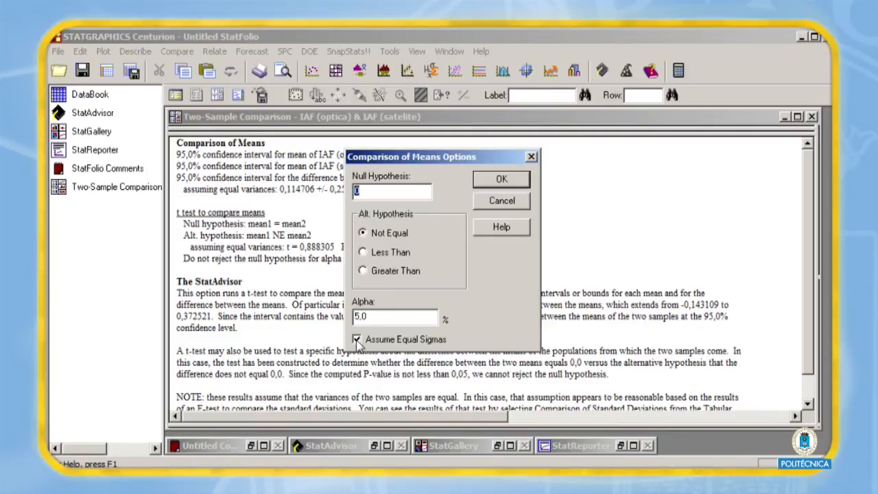
click(357, 340)
click(503, 181)
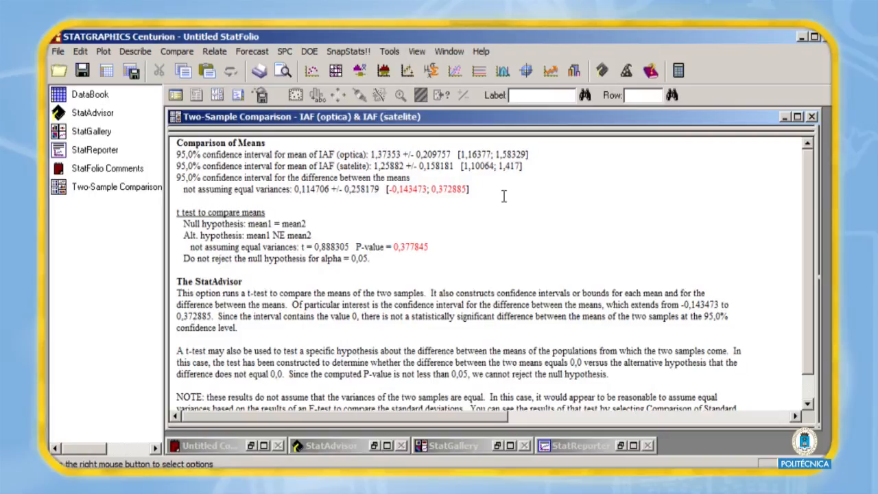
double_click(451, 302)
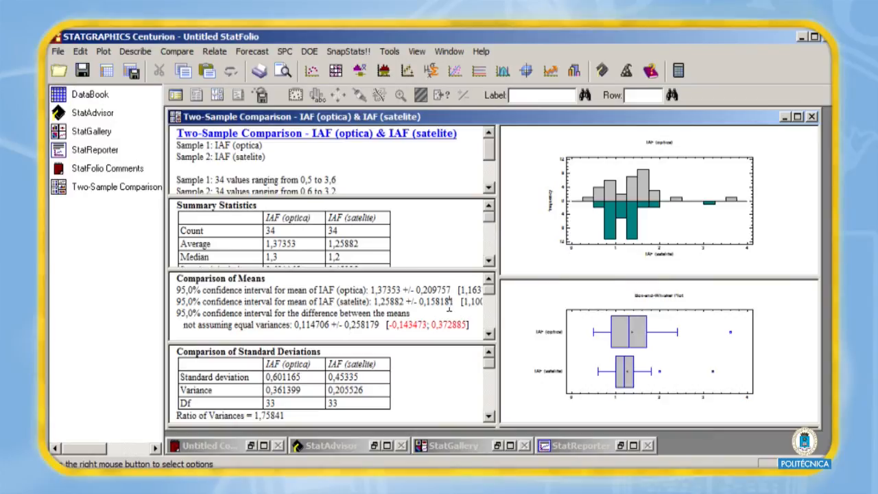
double_click(449, 305)
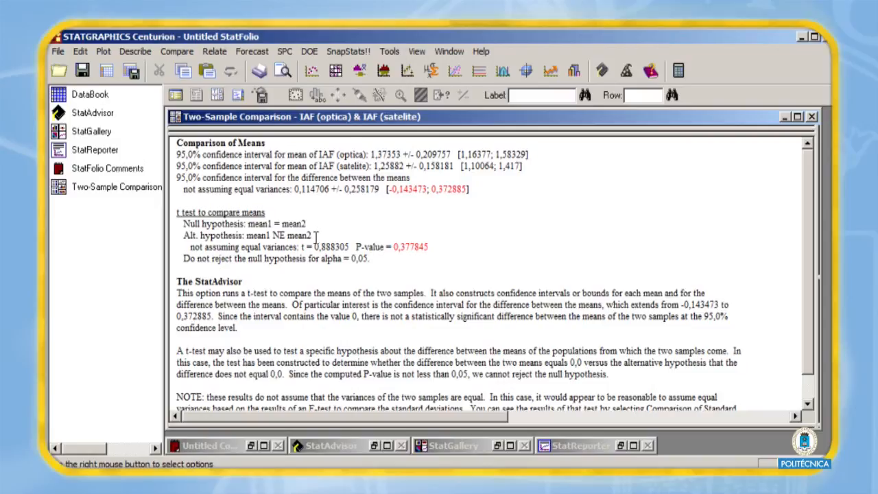
double_click(453, 243)
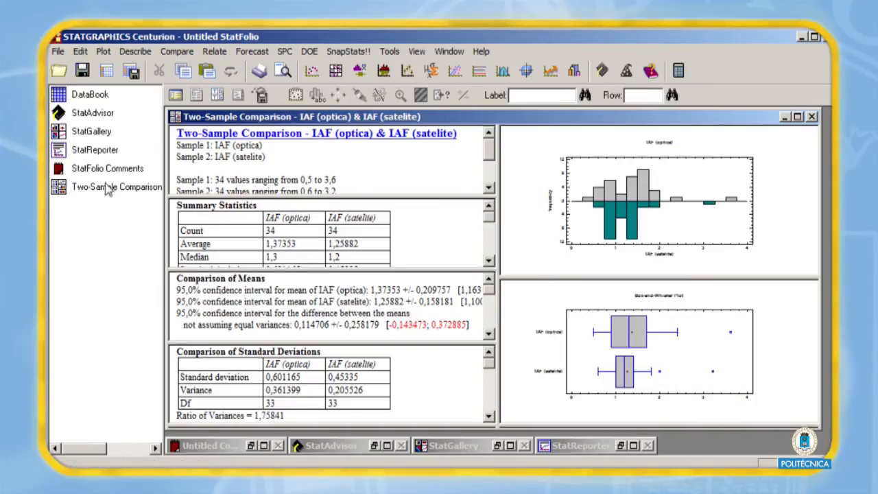
Step: Set up a paired-sample comparison with IAF (optica) as sample 1 and IAF (satelite) as sample 2
click(182, 54)
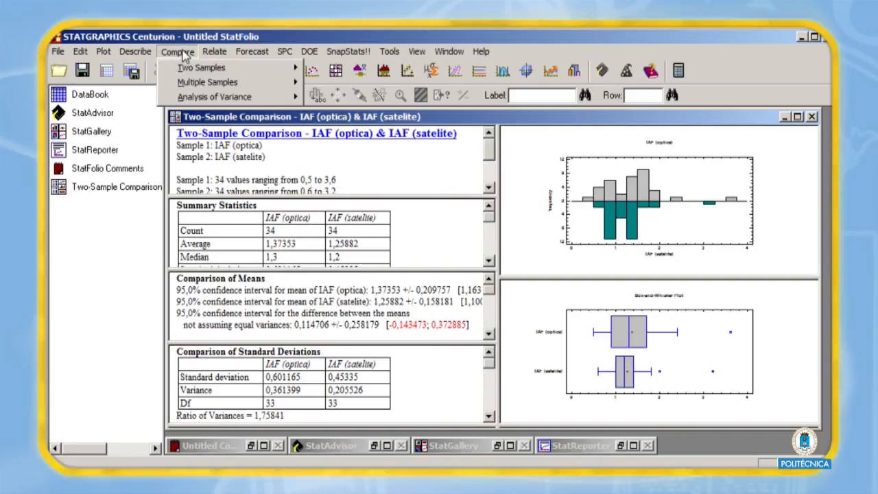
mouse_move(192, 70)
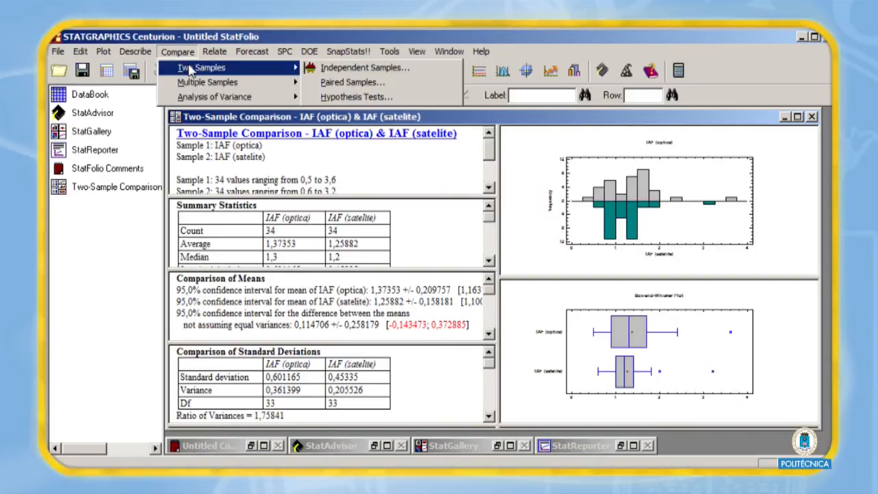
click(343, 83)
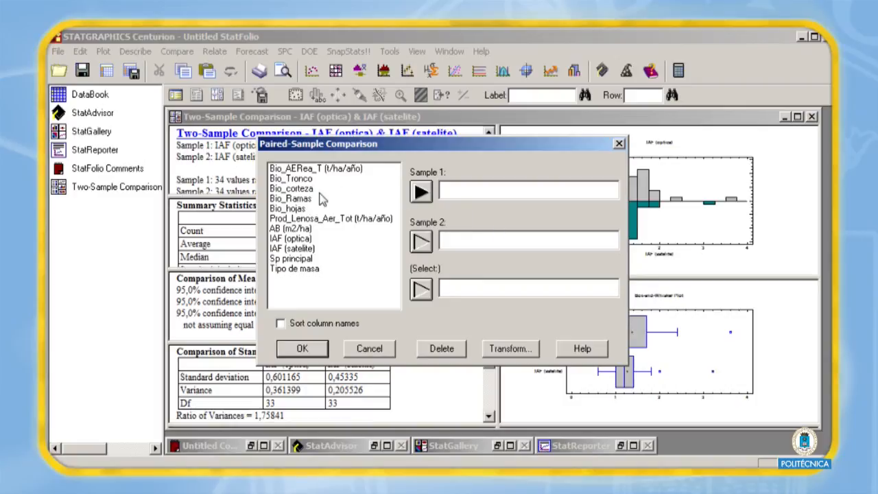
click(308, 240)
click(415, 197)
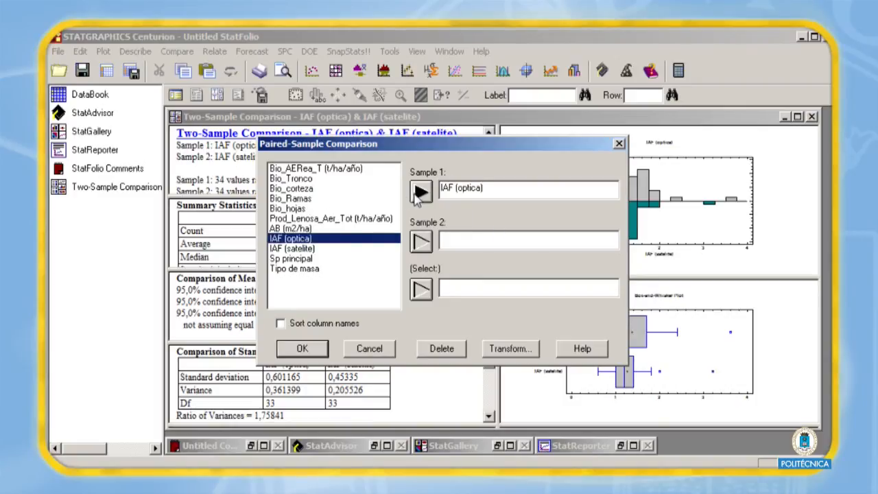
click(302, 249)
click(424, 246)
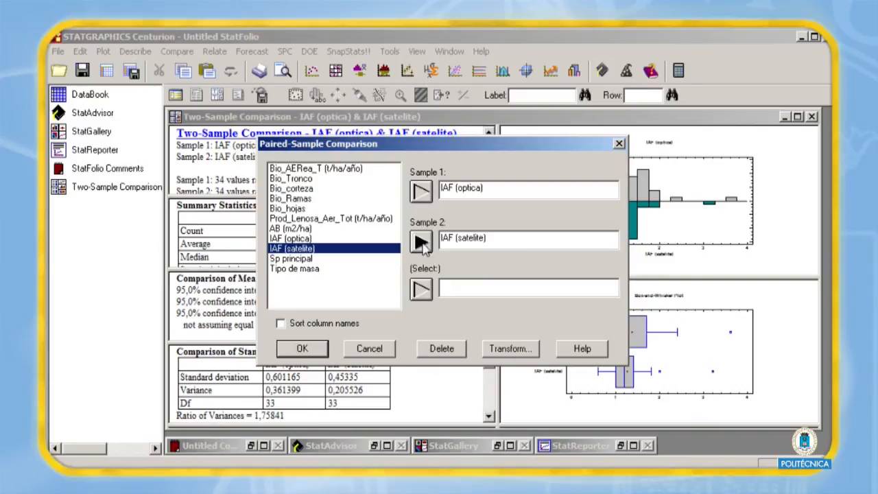
click(303, 349)
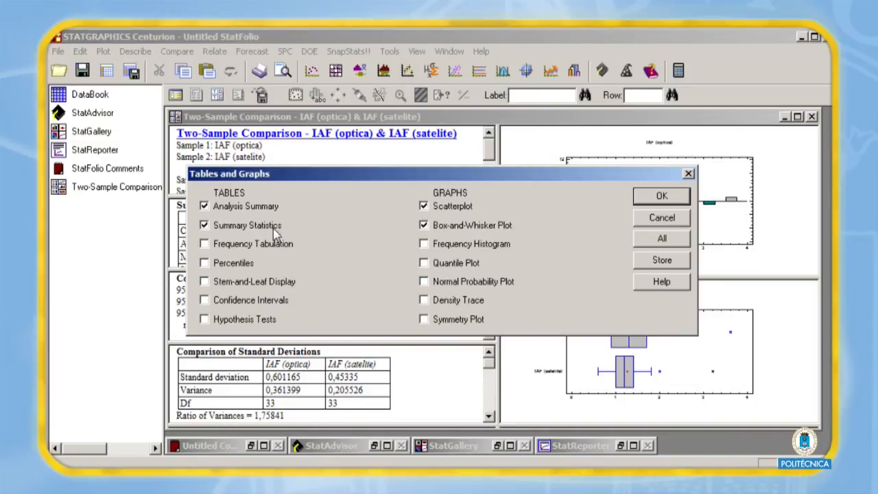
Step: Add the Confidence Intervals and Hypothesis Tests tables to the paired-sample analysis and generate the results
click(204, 301)
click(204, 320)
click(662, 197)
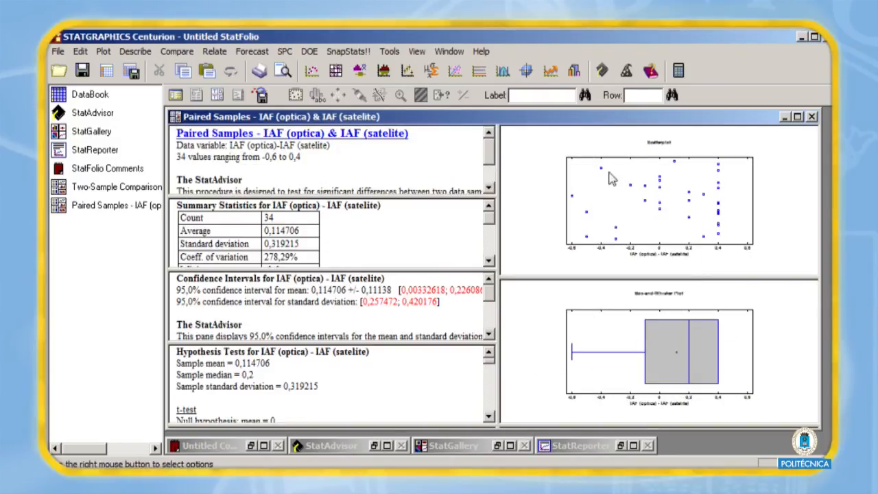
Step: Add the median and standard error to the summary statistics of the paired IAF difference, and restore the multi-pane view
double_click(415, 226)
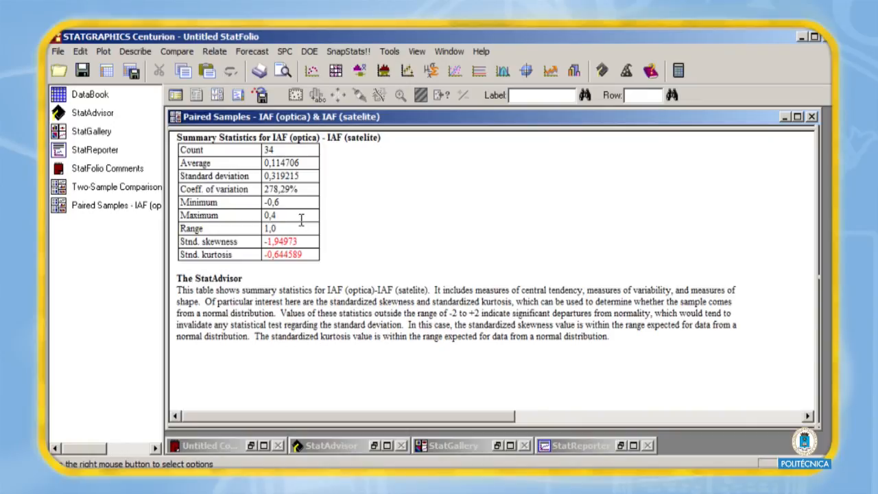
right_click(420, 217)
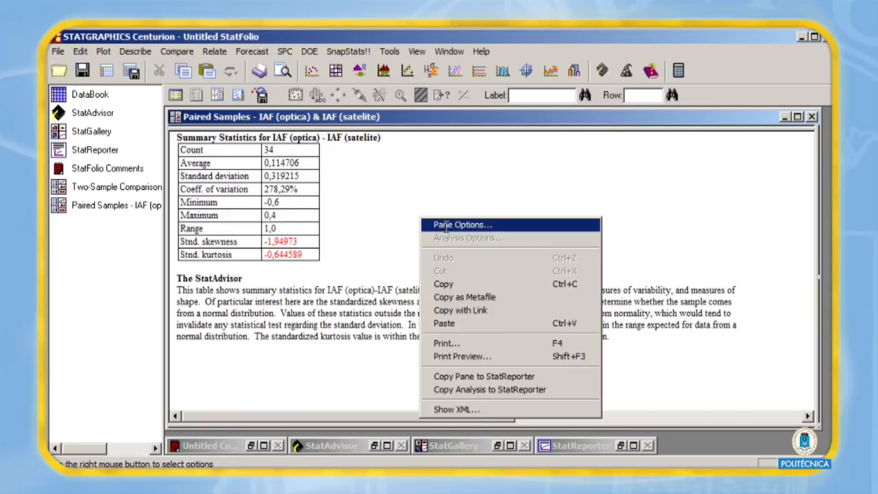
click(443, 225)
click(258, 207)
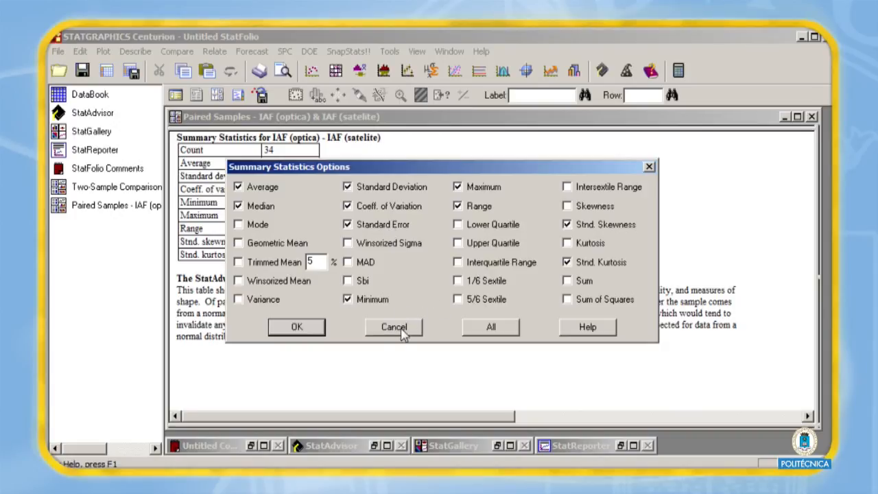
click(296, 327)
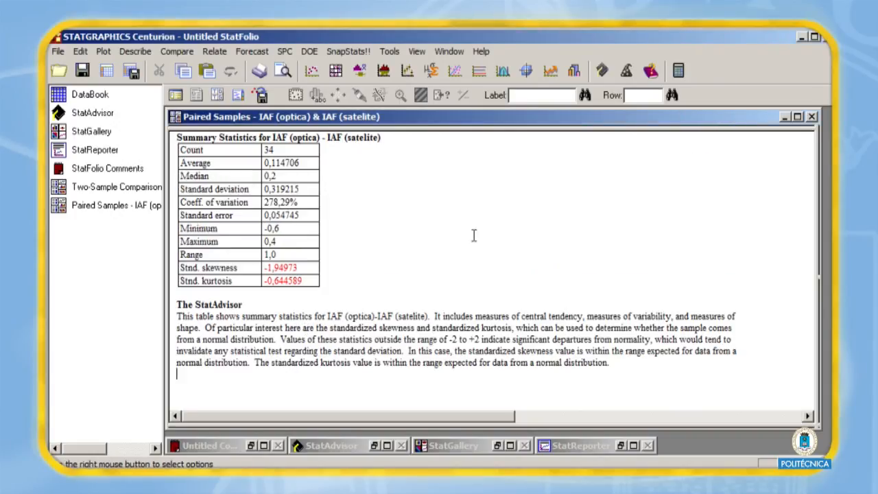
double_click(403, 223)
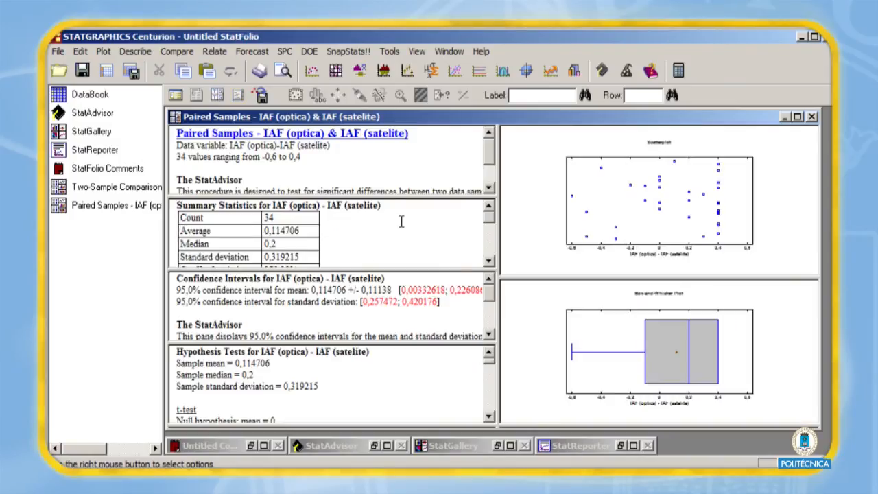
Step: Examine the enlarged confidence intervals for the mean and standard deviation of the paired IAF difference, and restore the multi-pane view
double_click(351, 304)
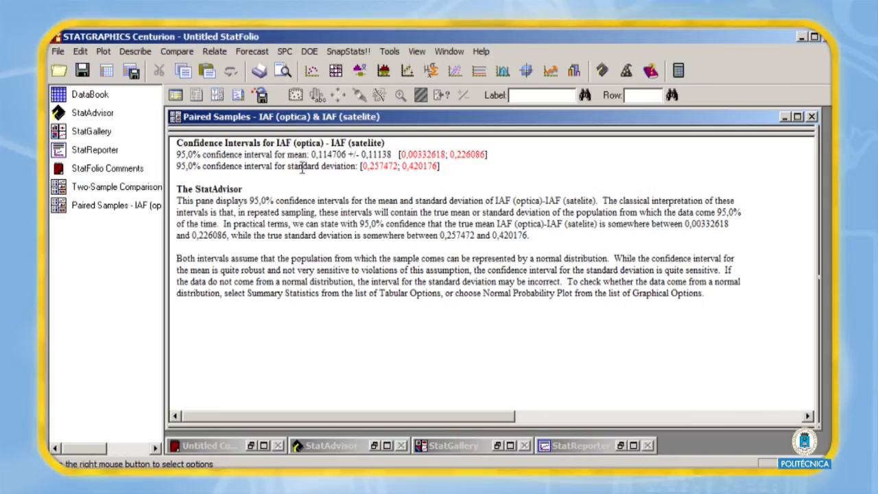
click(505, 180)
double_click(504, 180)
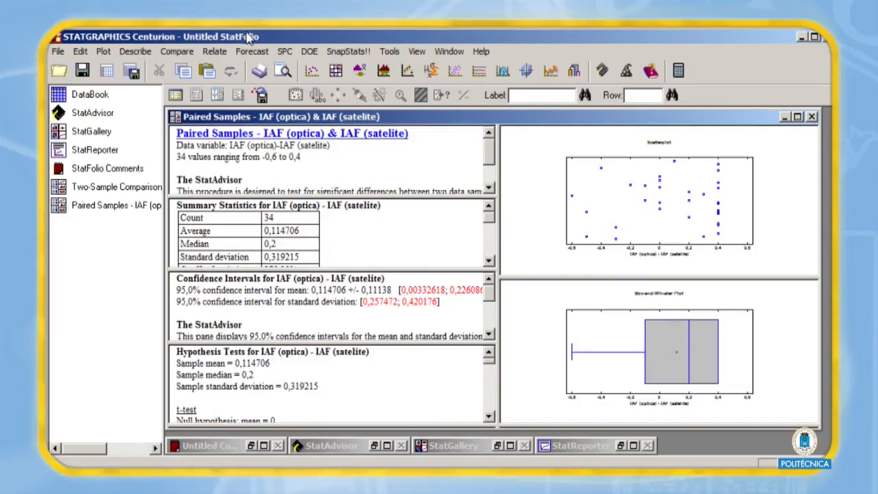
Step: Set up an independent two-sample comparison using data and code columns, with AB (m2/ha) as data and Tipo de masa as sample code
click(178, 52)
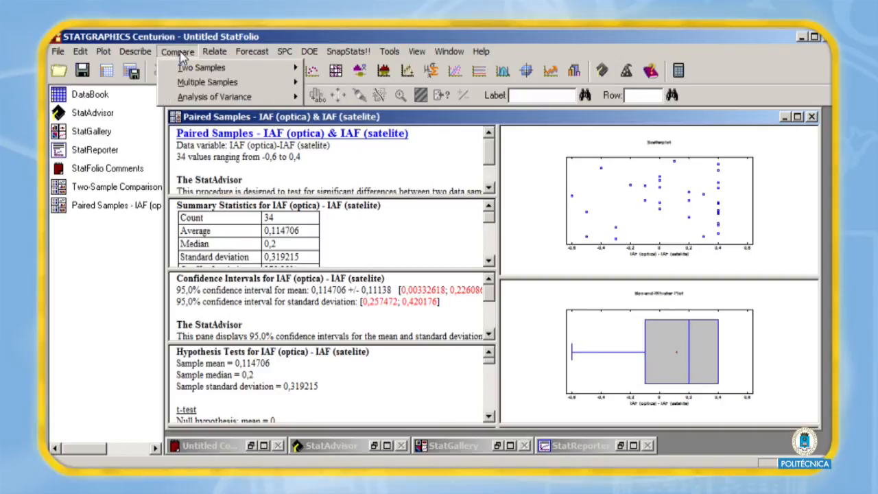
mouse_move(217, 68)
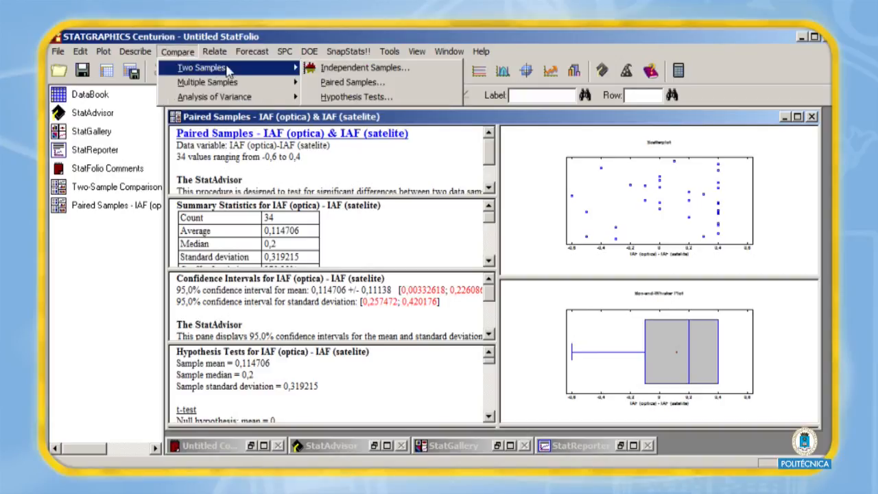
click(355, 69)
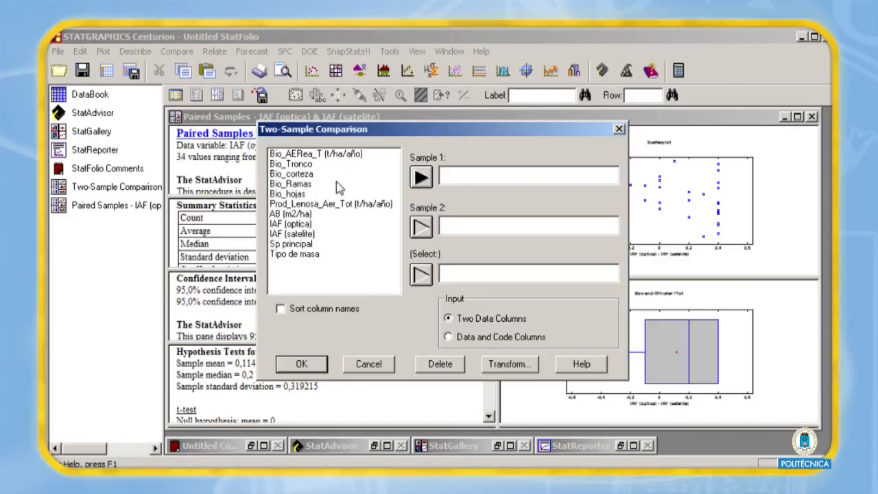
click(299, 214)
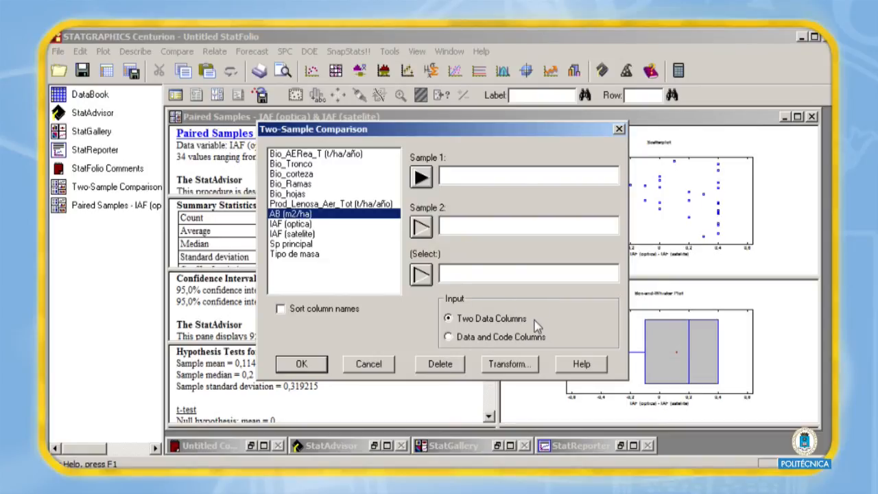
click(449, 338)
click(421, 177)
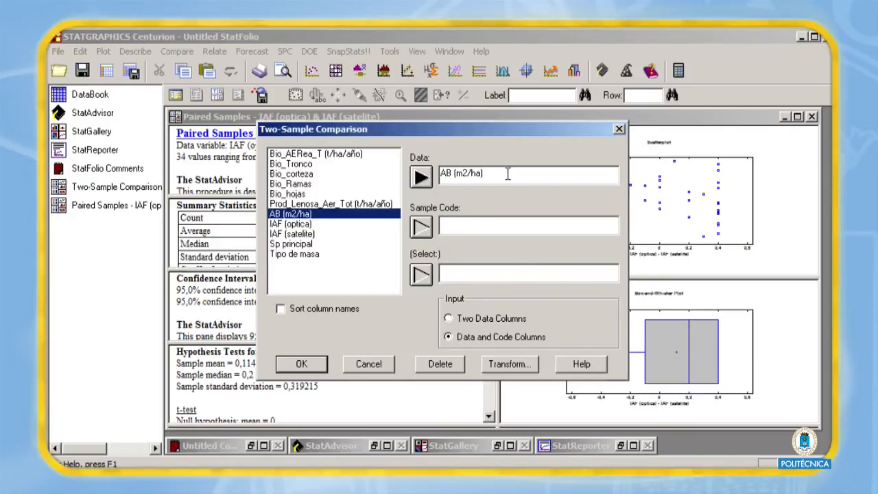
click(308, 255)
click(419, 229)
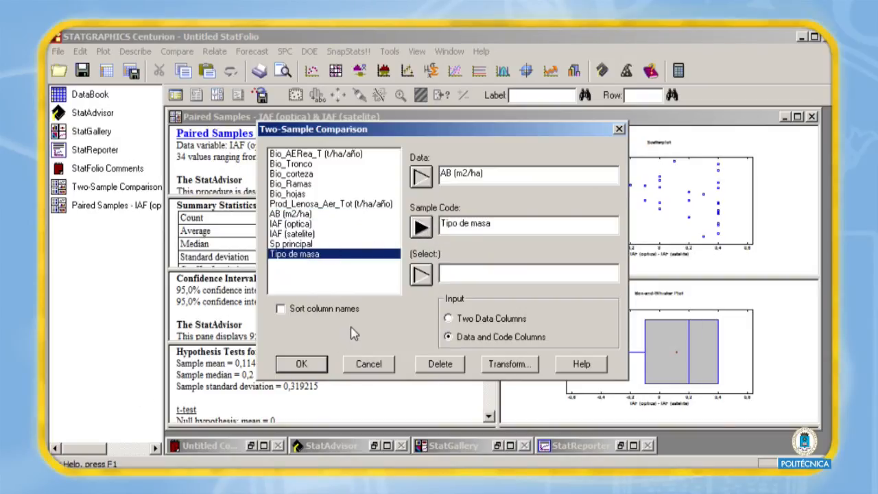
click(299, 364)
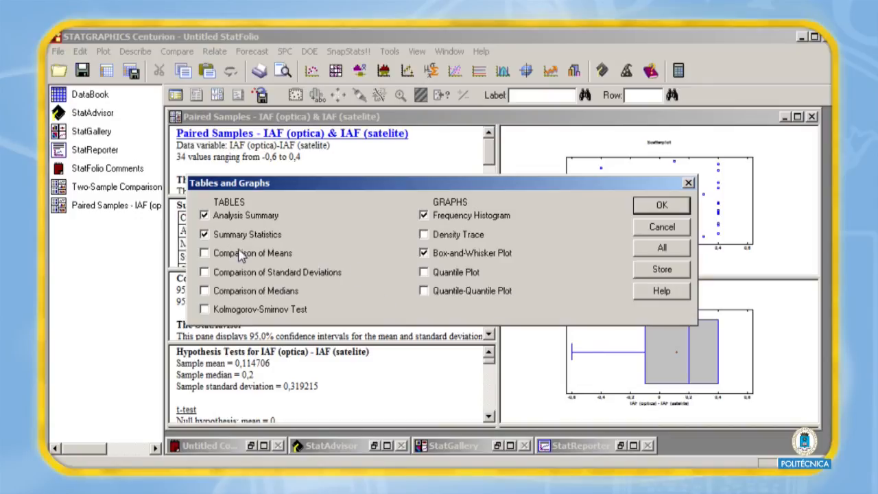
Step: Include the Comparison of Means and Comparison of Standard Deviations tables in the AB (m2/ha) analysis and generate it
click(205, 253)
click(204, 272)
click(656, 205)
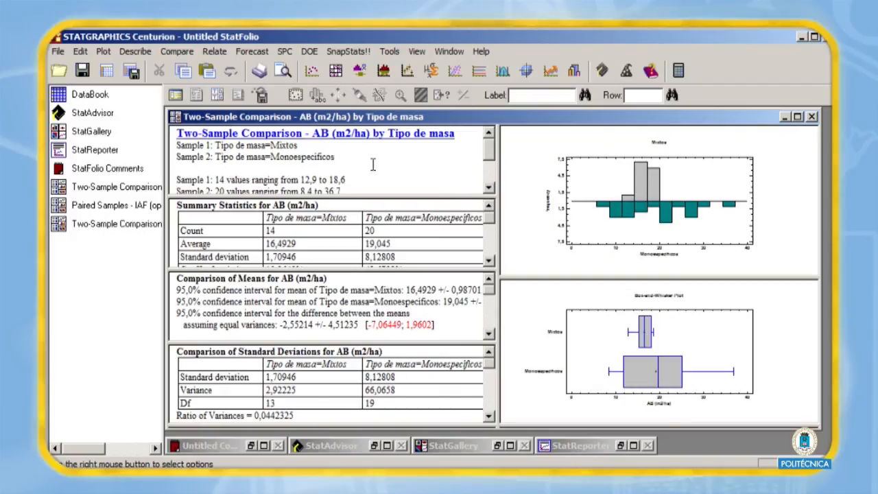
Step: Examine the analysis summary and the enlarged summary statistics of AB (m2/ha) by Tipo de masa, and restore the multi-pane view
drag(492, 154, 493, 159)
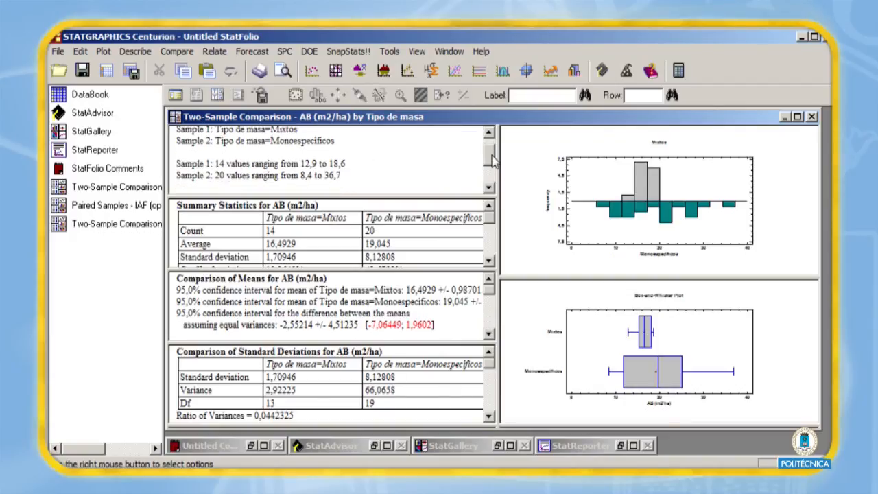
double_click(397, 159)
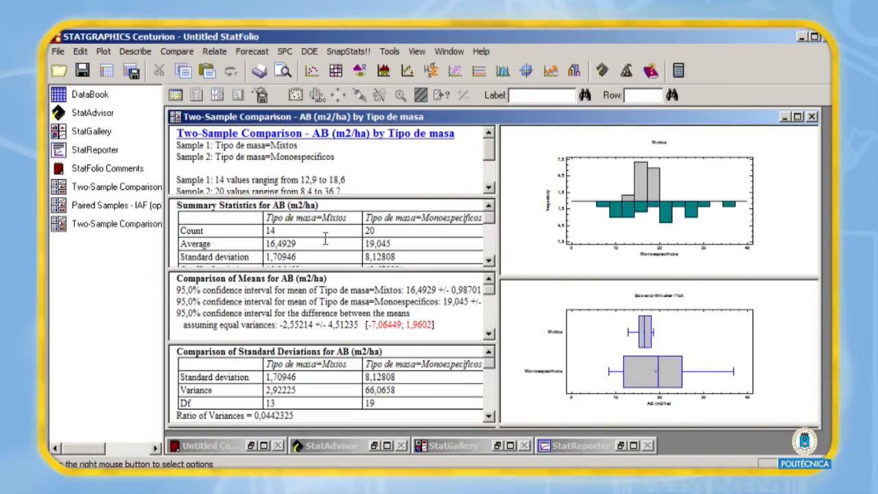
double_click(349, 232)
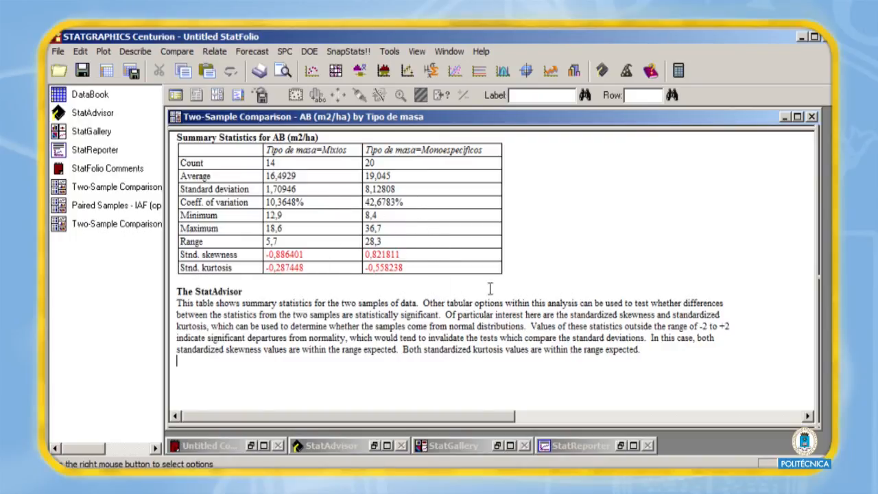
double_click(603, 237)
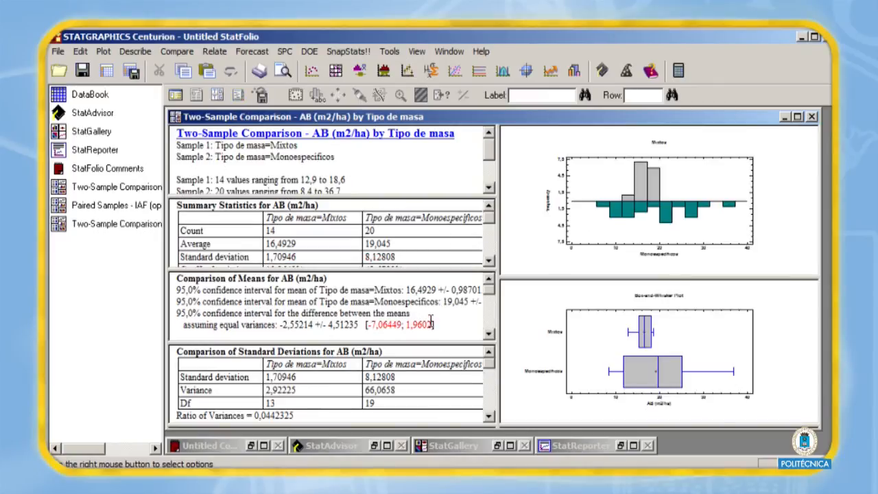
Step: Set the Comparison of Means for AB (m2/ha) to alpha 10% without assuming equal sigmas, and restore the multi-pane view
double_click(410, 313)
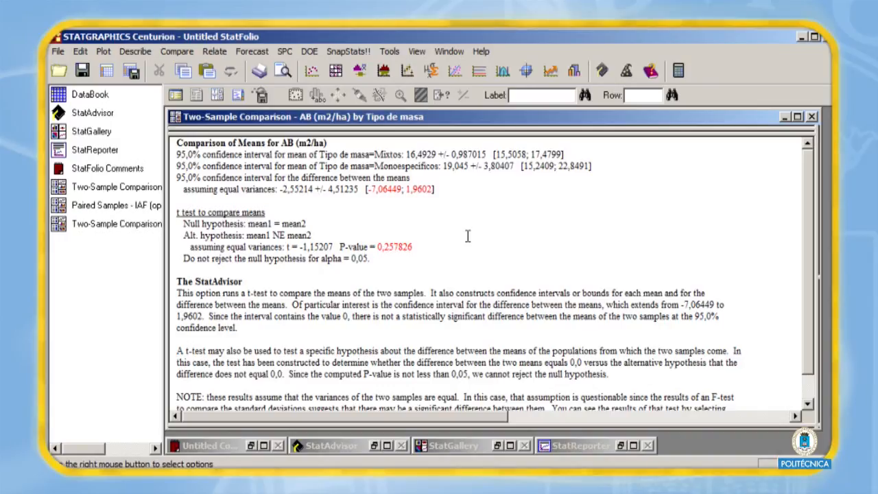
right_click(468, 228)
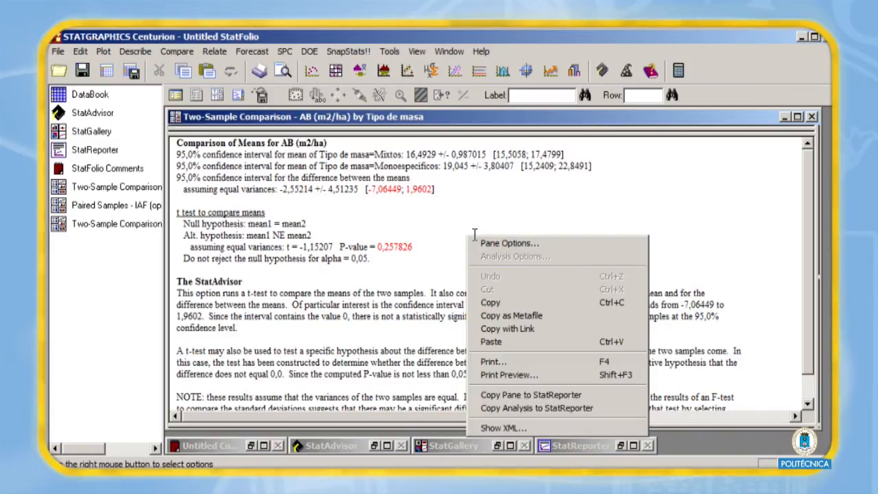
click(494, 243)
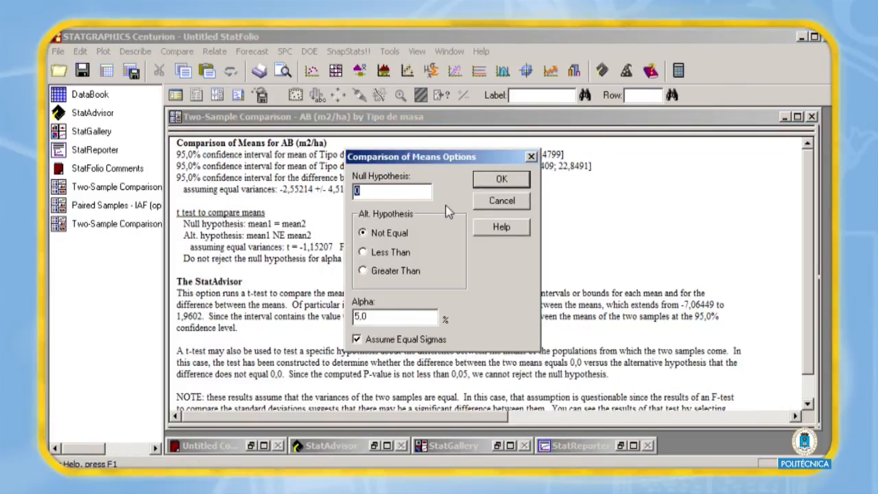
click(356, 341)
drag(361, 319, 355, 320)
text(10)
click(499, 182)
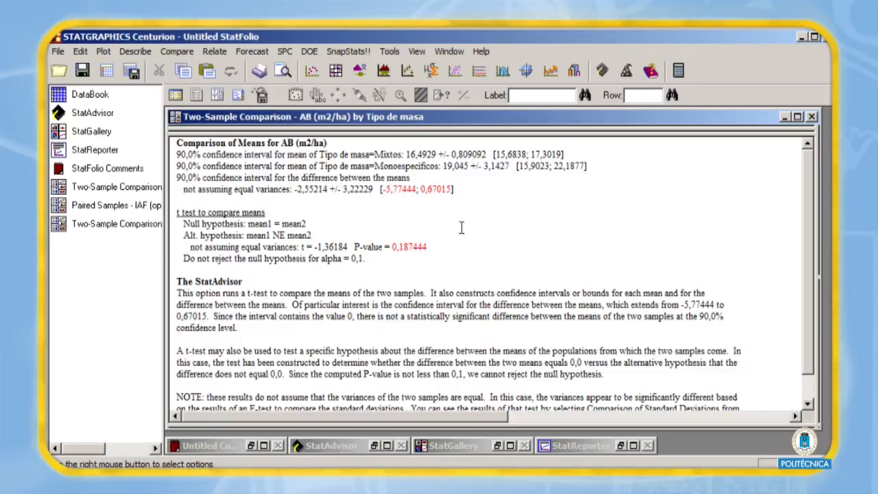
double_click(519, 247)
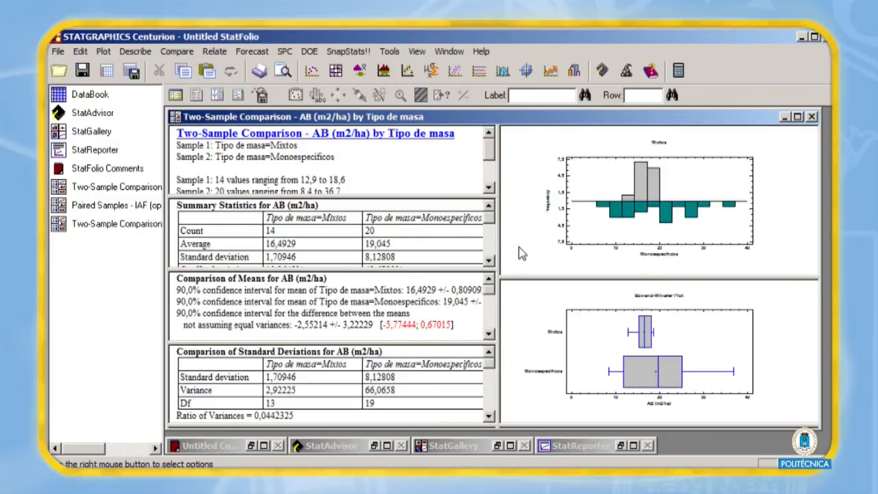
Step: Examine the enlarged Comparison of Standard Deviations for AB (m2/ha), and enlarge the summary statistics pane
double_click(441, 381)
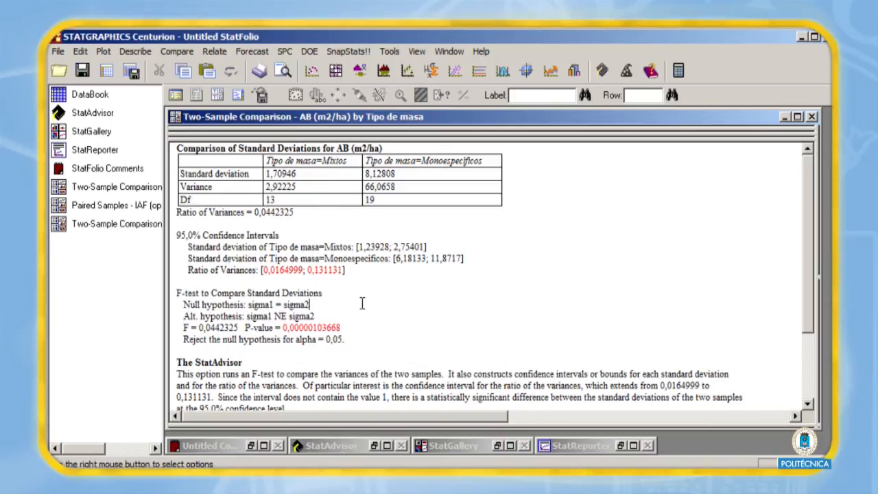
double_click(362, 304)
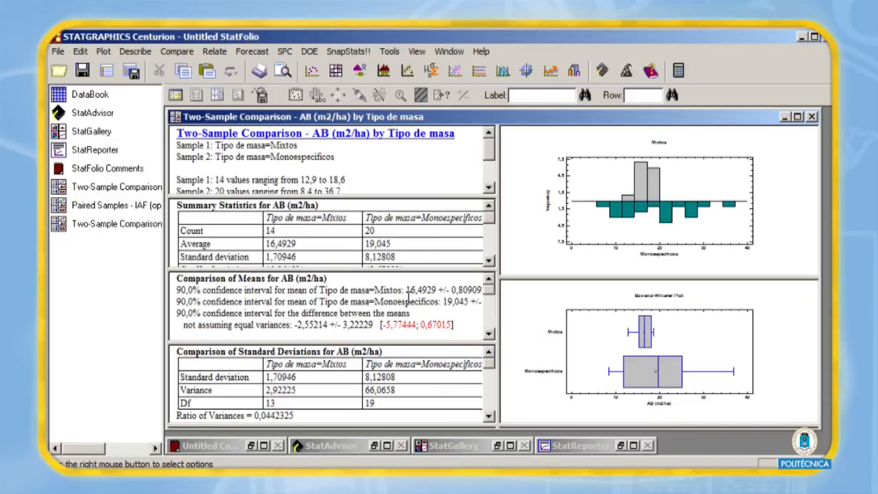
double_click(383, 246)
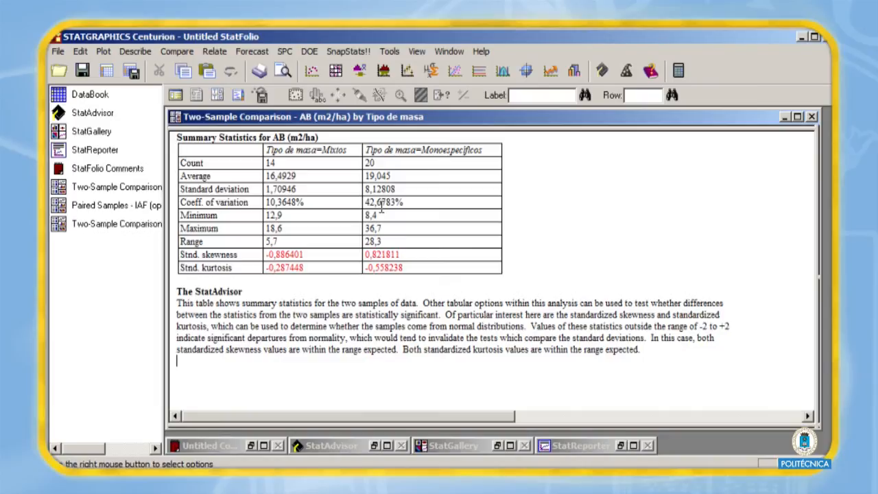
Step: Set up a two-sample size determination for Two Normal Means with hypothesized means 17, within-group sigmas 4 and 35% of data in the first sample
click(390, 52)
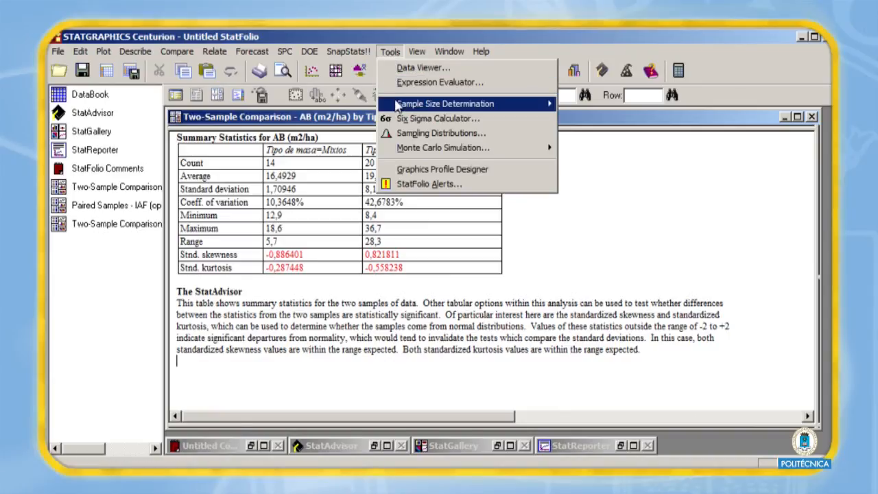
mouse_move(402, 110)
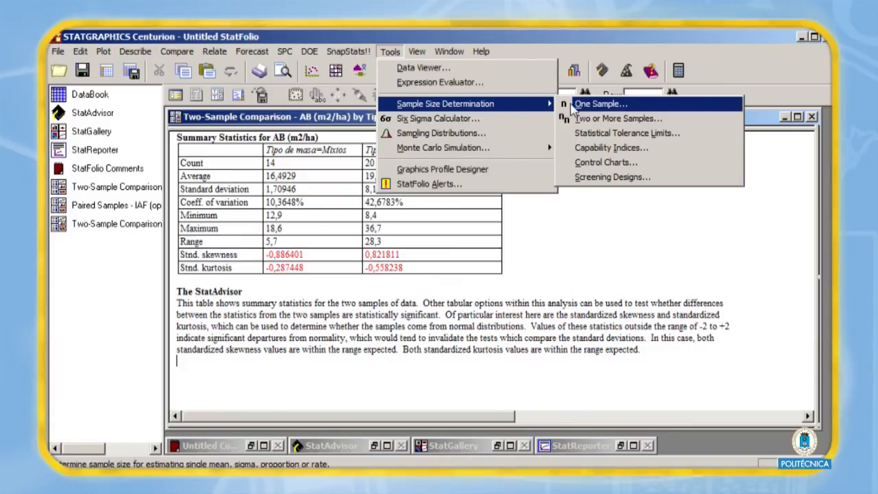
click(604, 120)
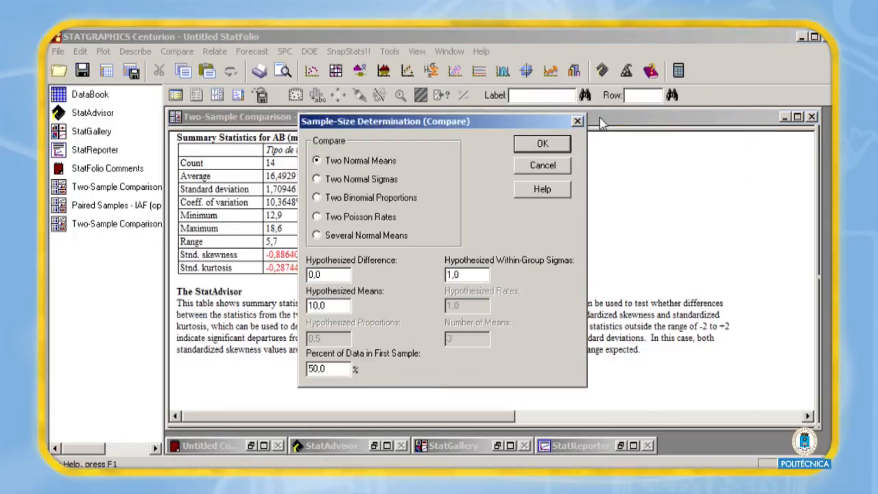
drag(491, 121, 631, 102)
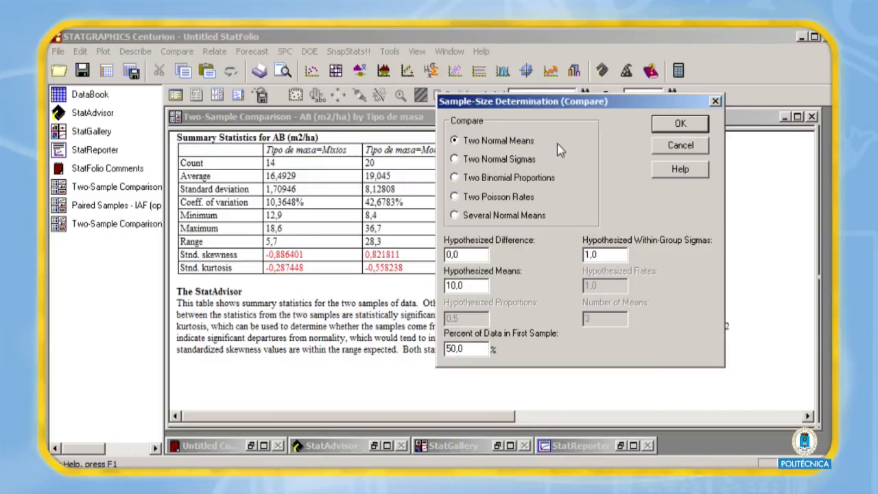
drag(654, 97, 700, 94)
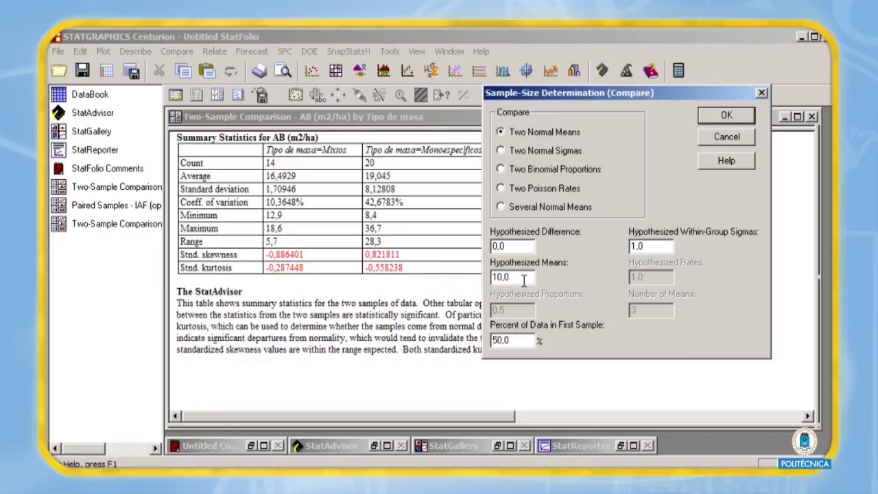
drag(524, 280, 490, 279)
text(17)
key(Tab)
text(4)
drag(516, 341, 480, 339)
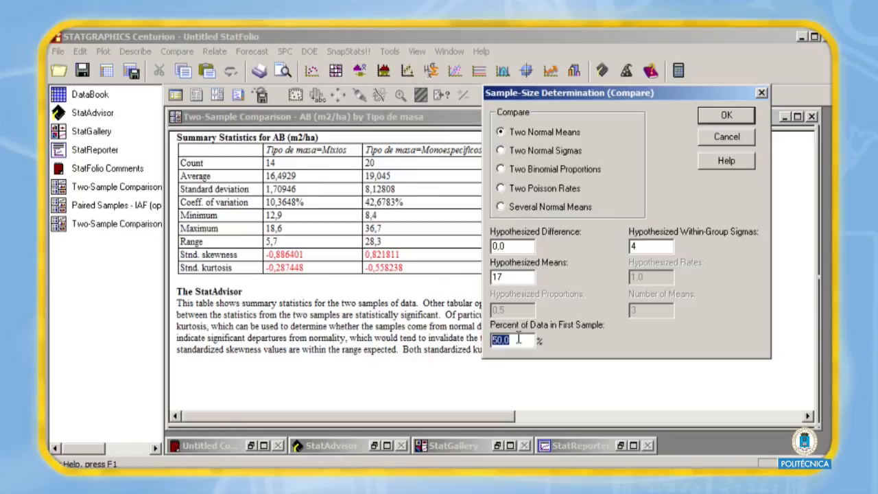
text(35)
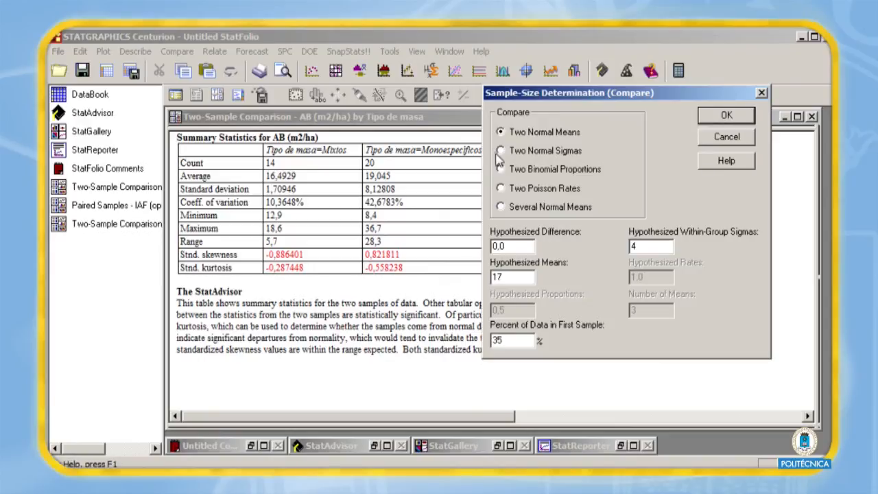
click(725, 114)
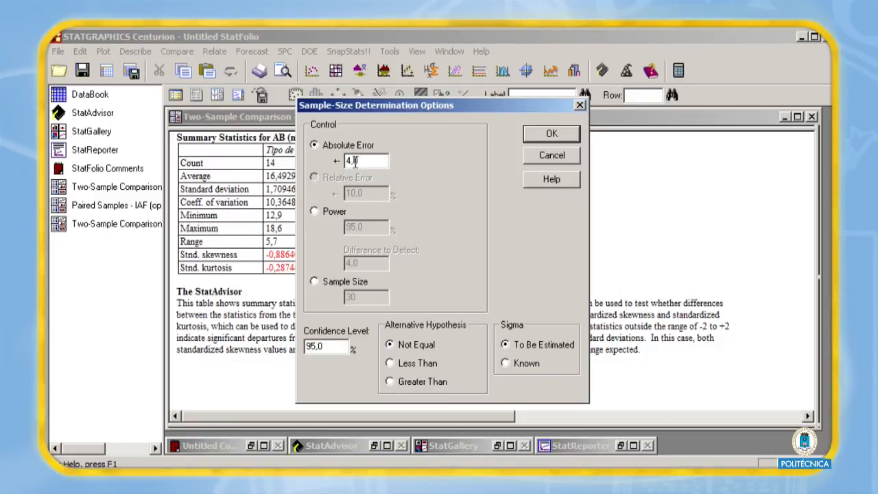
Step: Set the absolute error to 2,0 and the confidence level to 90%, and generate the sample-size determination
drag(346, 161, 389, 159)
text(2)
drag(493, 112, 526, 105)
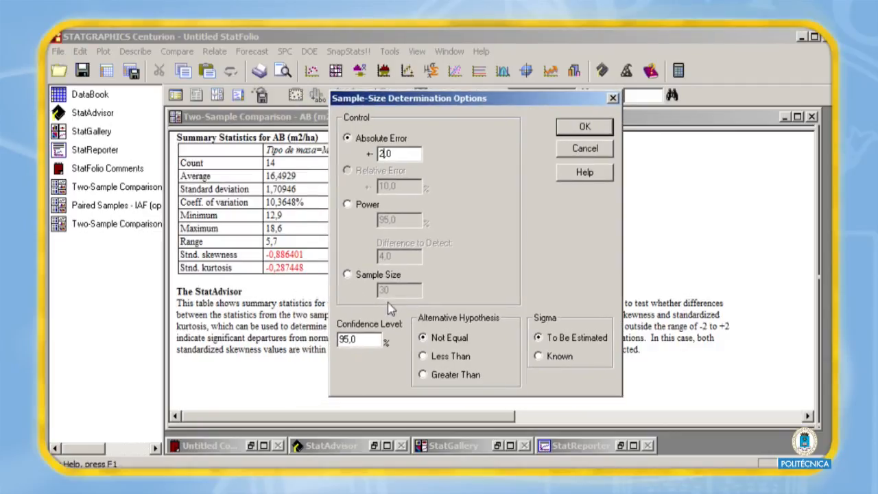
click(349, 339)
key(BackSpace)
text(0)
click(590, 131)
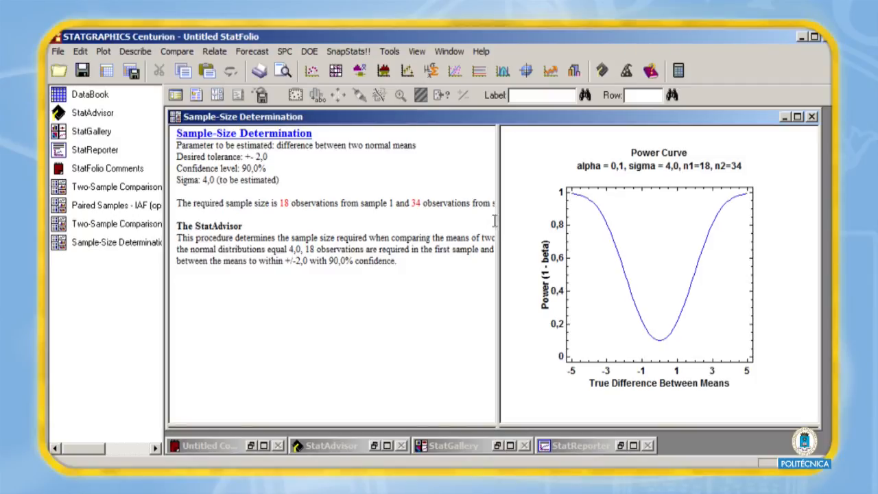
Step: Widen the sample-size summary pane, examine the enlarged power curve and restore the multi-pane view
drag(496, 220, 527, 218)
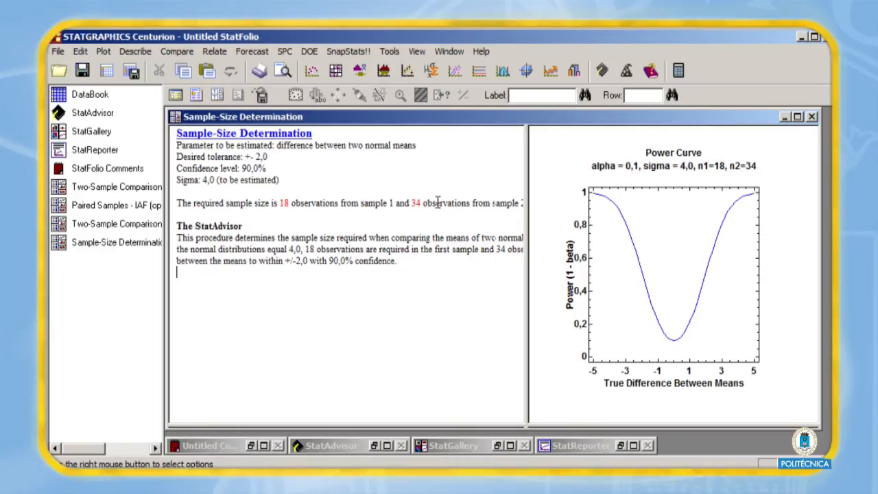
double_click(543, 169)
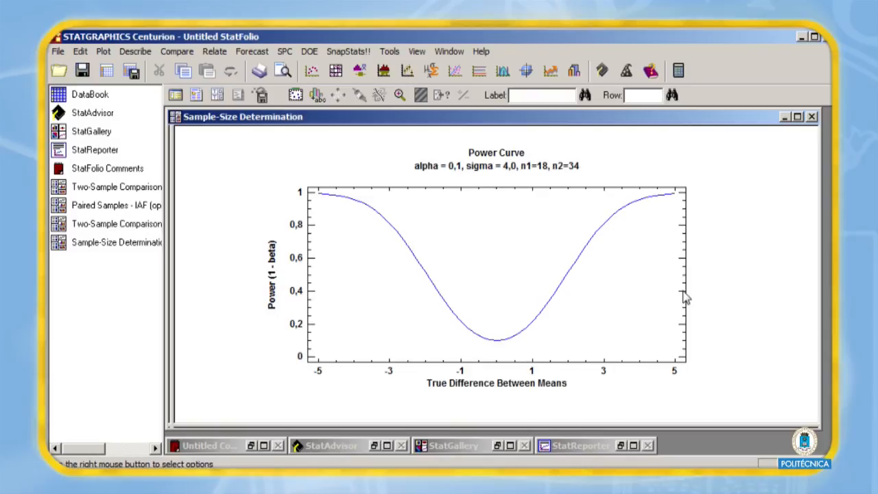
double_click(717, 259)
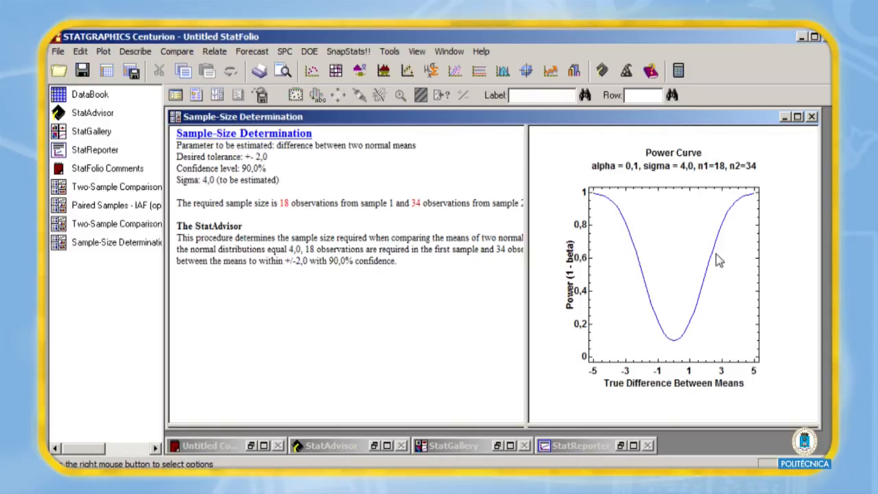
Step: Change the sample-size alternative hypothesis to Less Than, and examine the recalculated power curve enlarged
right_click(470, 274)
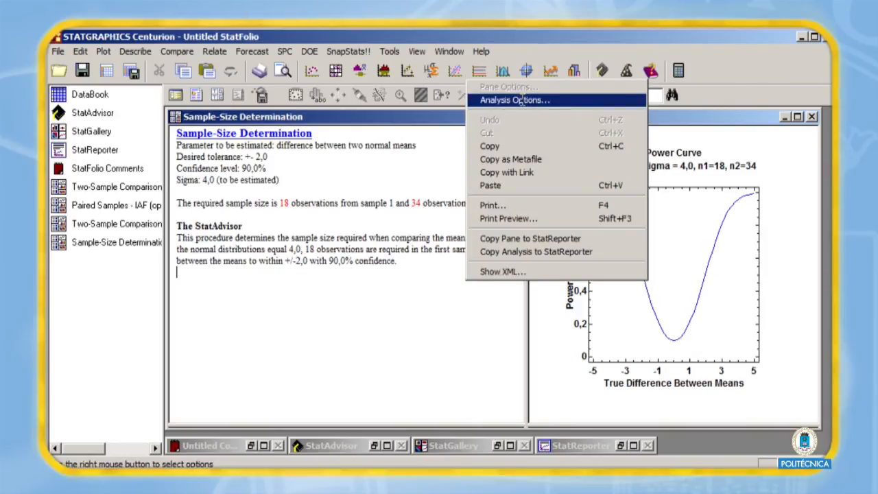
click(559, 100)
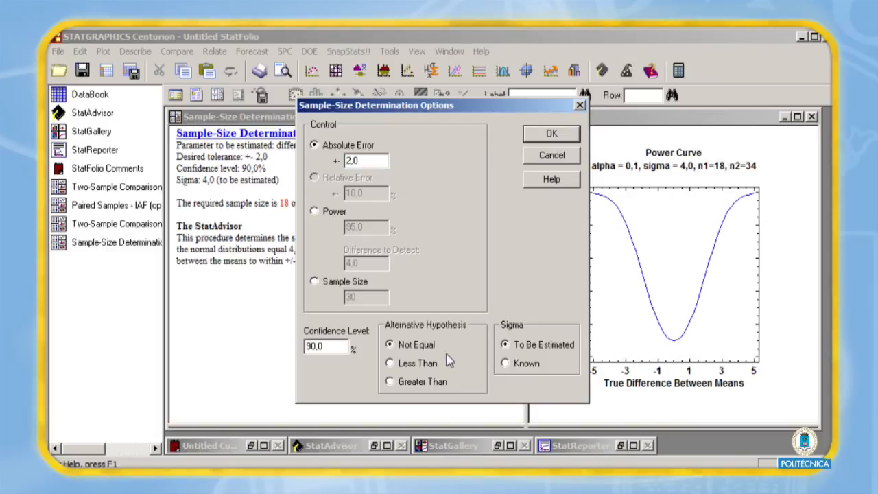
click(429, 370)
click(553, 136)
click(553, 135)
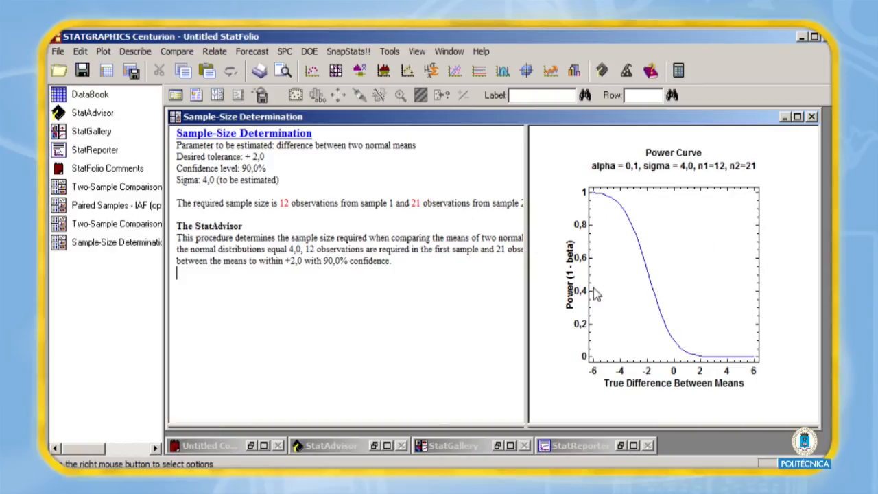
double_click(700, 281)
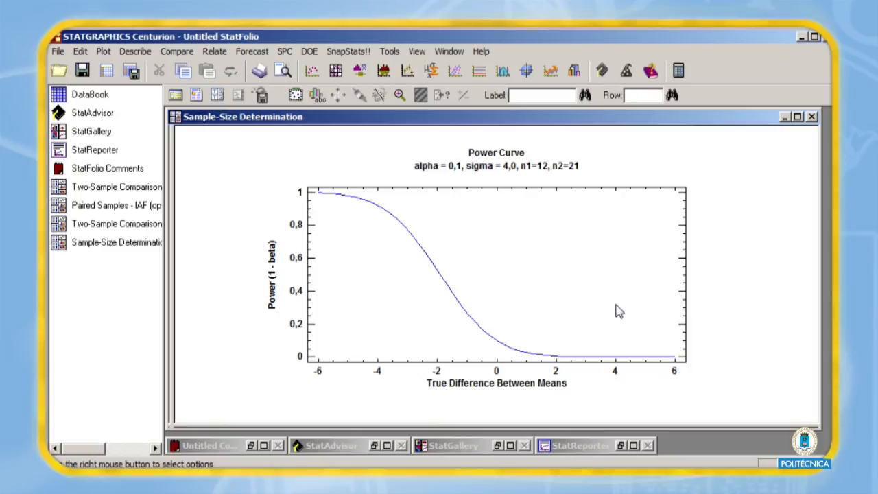
double_click(761, 221)
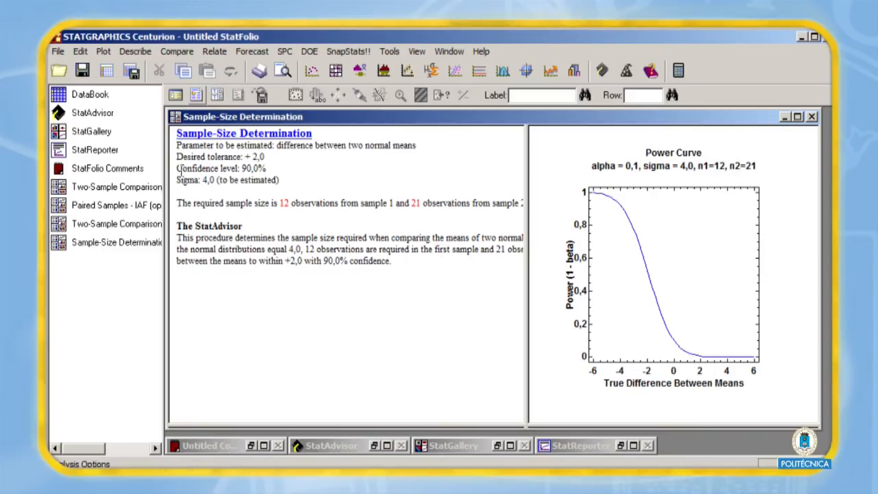
Step: Tabulate the categorical variable Sp principal with the analysis summary, frequency table, barchart and piechart
click(136, 53)
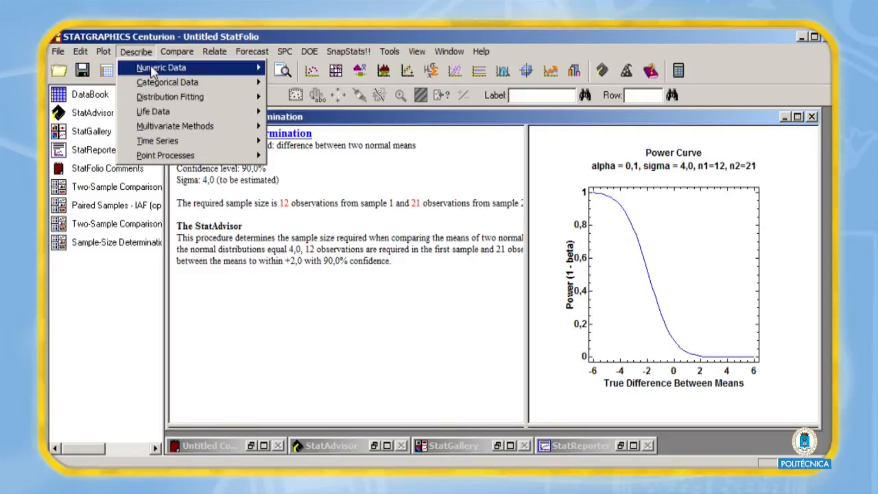
mouse_move(192, 82)
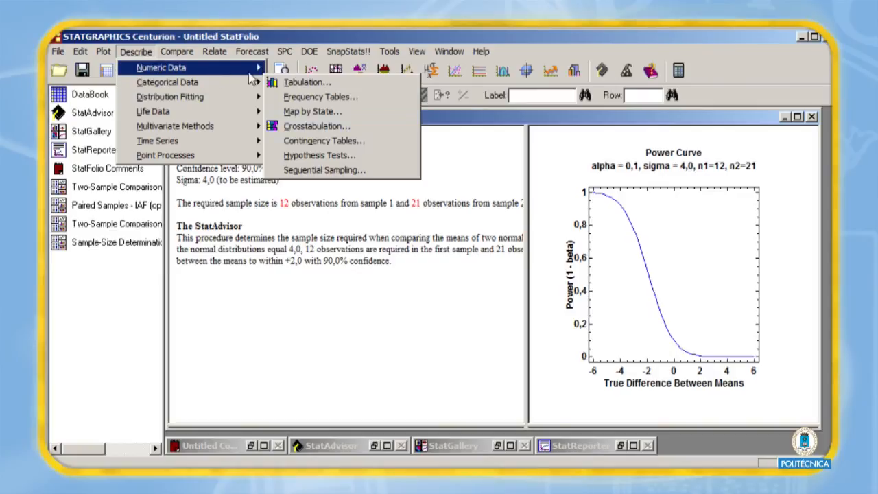
click(321, 83)
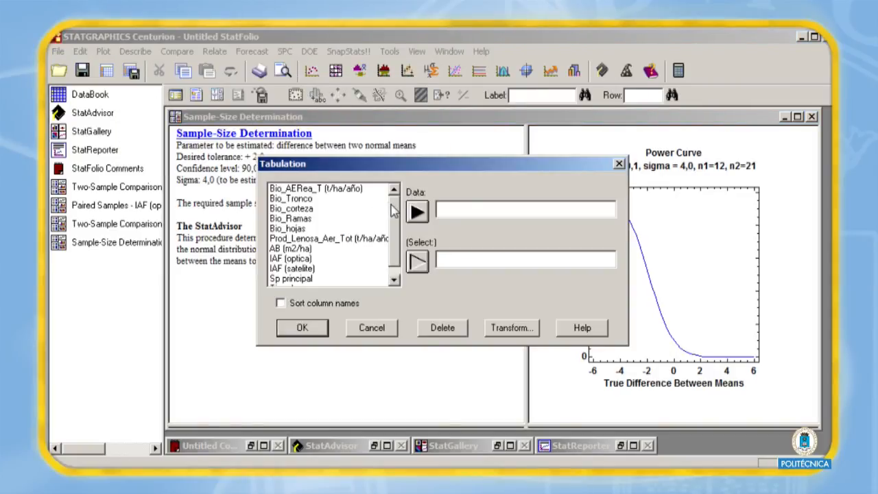
drag(396, 213, 396, 250)
click(314, 269)
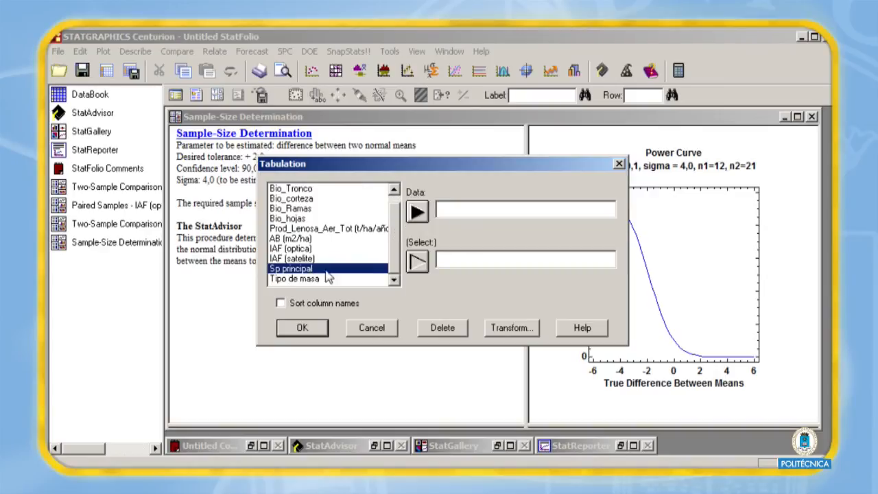
click(417, 211)
click(307, 328)
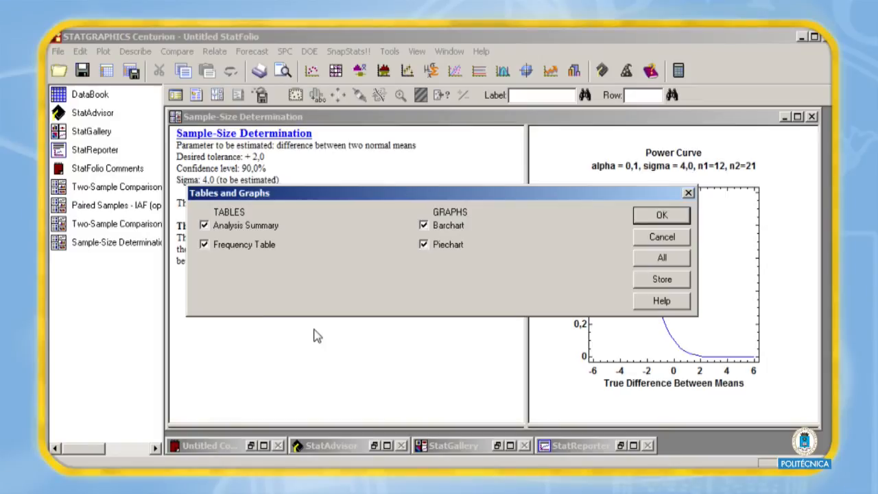
click(659, 217)
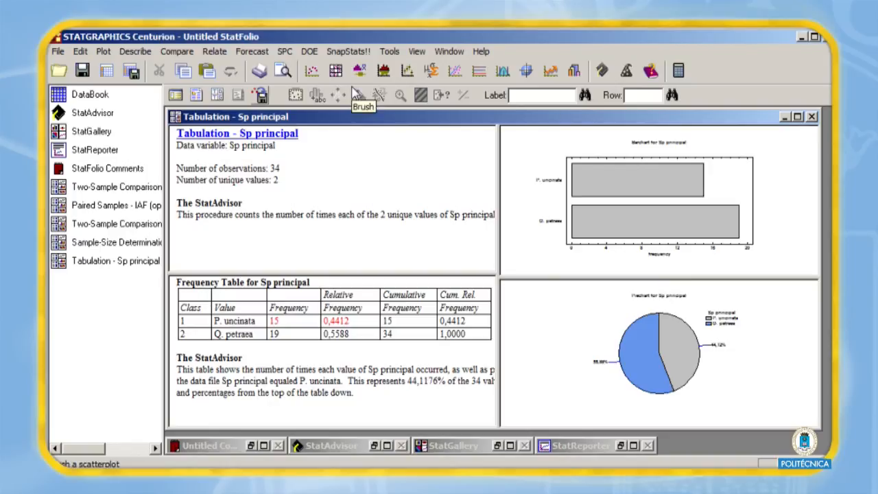
Step: Generate a one-sample size determination for a binomial proportion of 0,5 with absolute error 0,05, 95% confidence and a Not Equal alternative
click(389, 53)
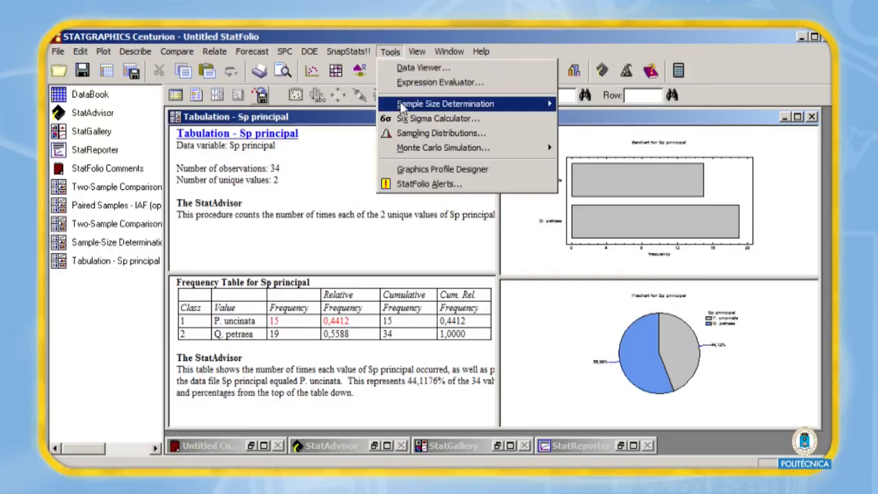
mouse_move(403, 108)
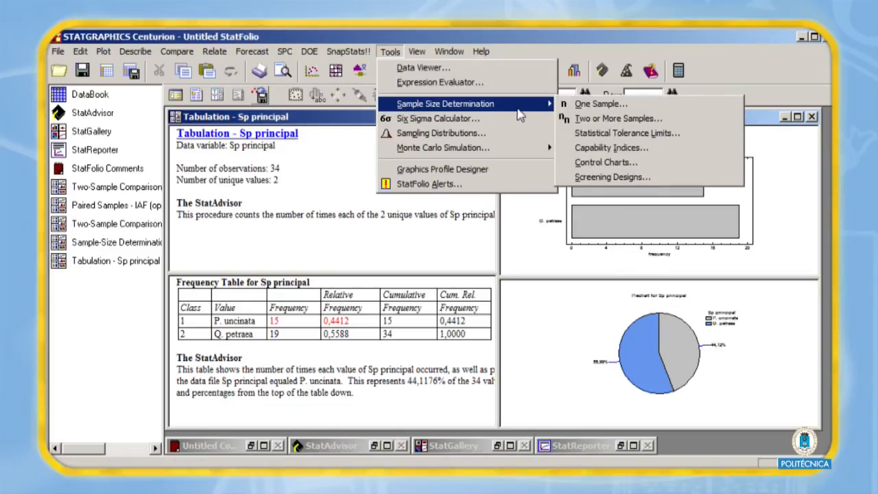
click(601, 104)
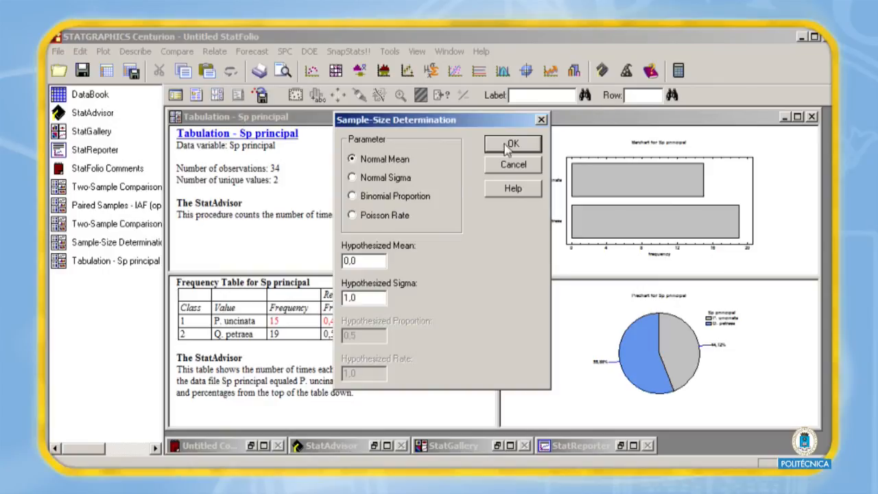
drag(485, 123, 554, 110)
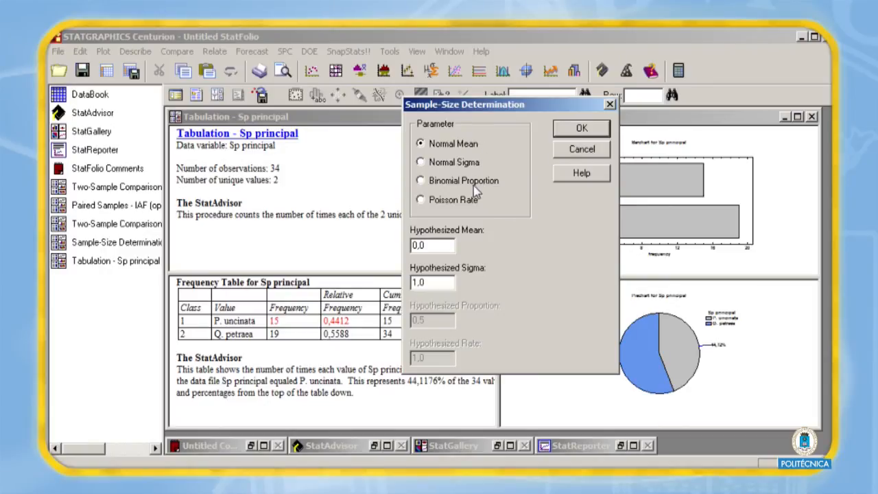
click(421, 181)
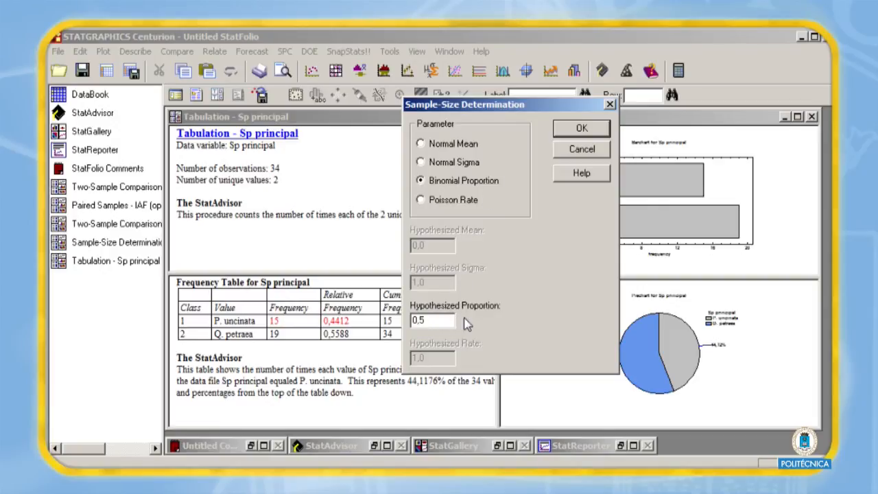
click(437, 320)
click(583, 131)
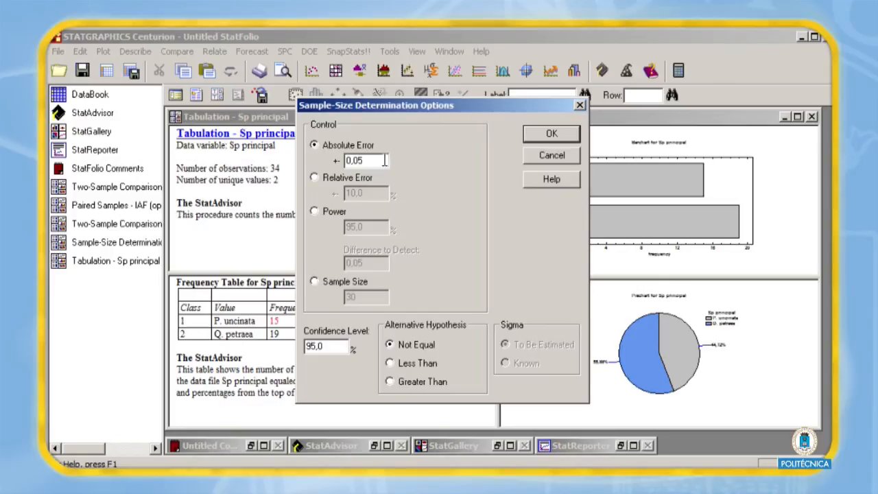
click(326, 348)
click(553, 136)
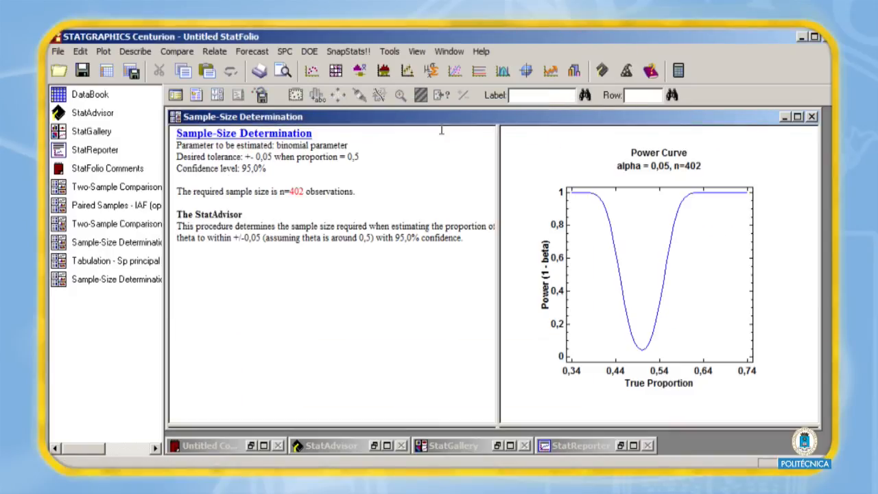
Step: Switch the sample-size control from absolute error to 80% power with a difference to detect of 0,05, and recalculate
right_click(333, 201)
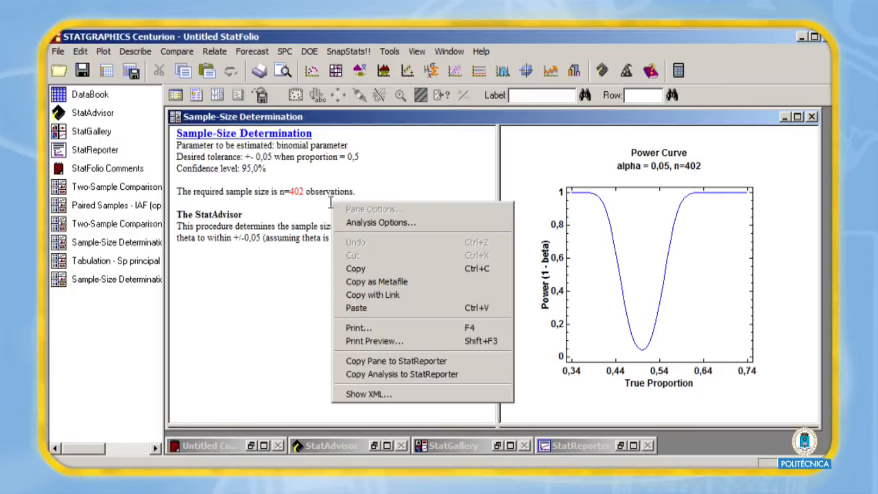
click(392, 224)
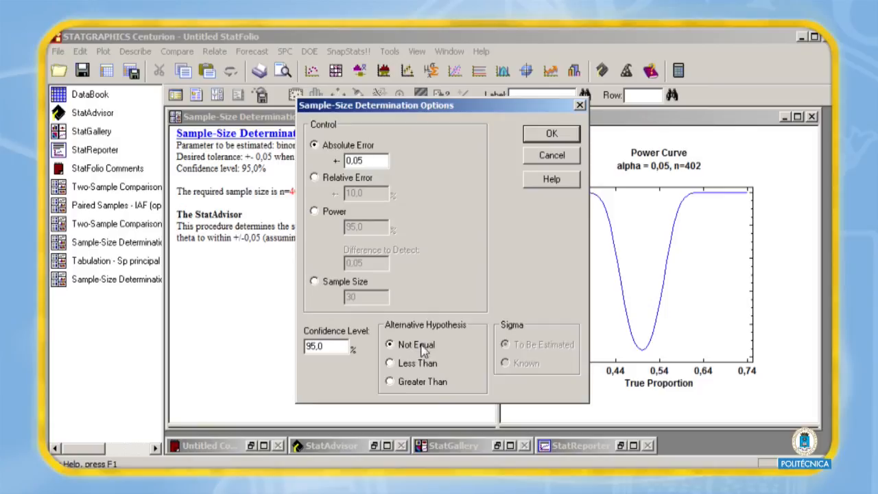
click(315, 212)
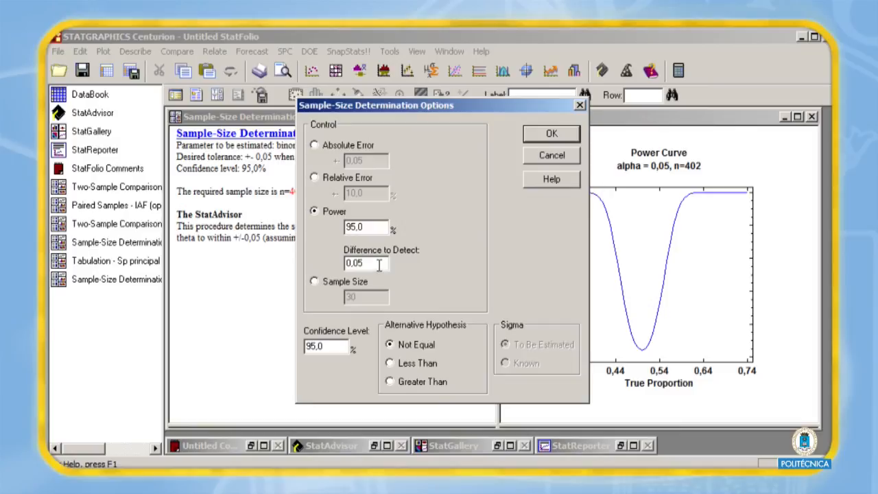
drag(353, 227, 341, 227)
text(80)
click(553, 135)
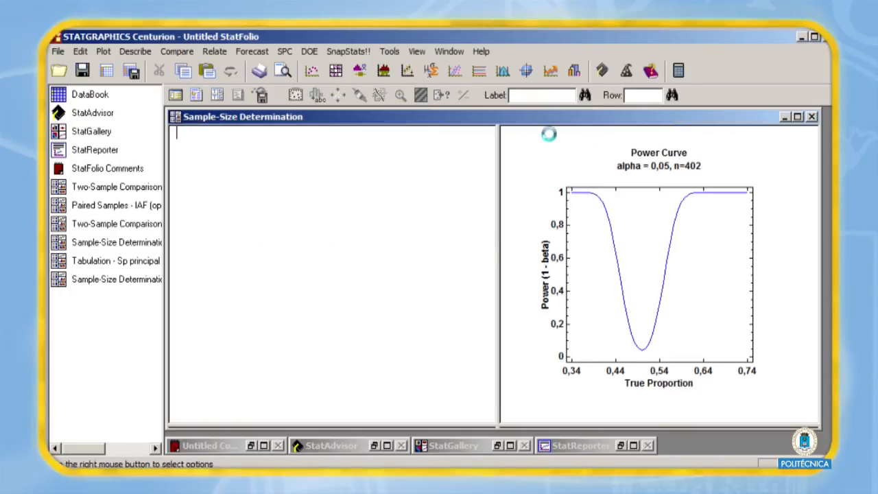